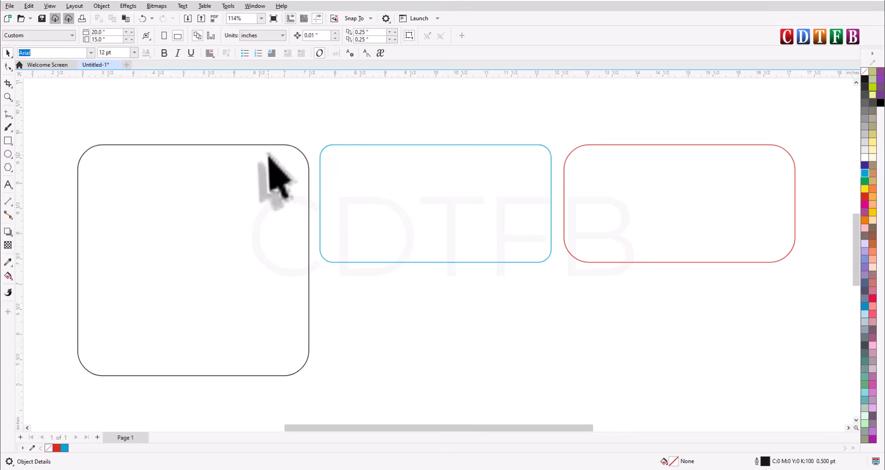
# - Place a copy of the black rounded square below the blue rectangle, centred at about X 10.83 in, Y 4.51 in
pyautogui.click(78, 161)
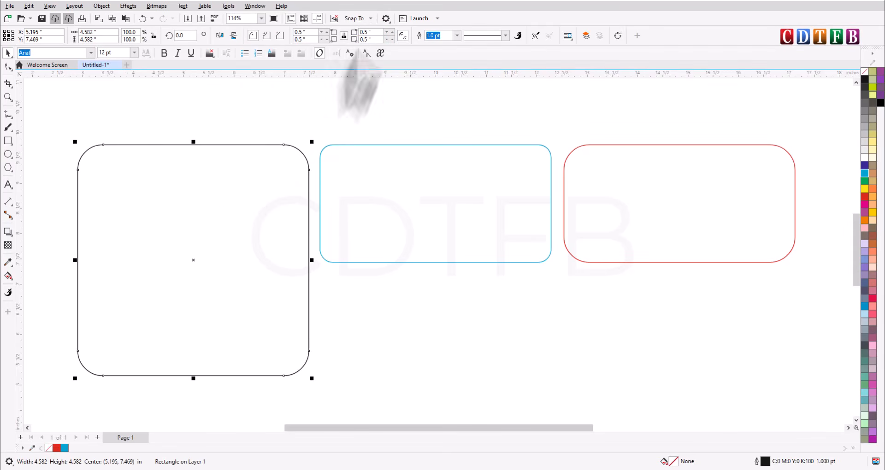
pyautogui.click(308, 353)
pyautogui.click(284, 322)
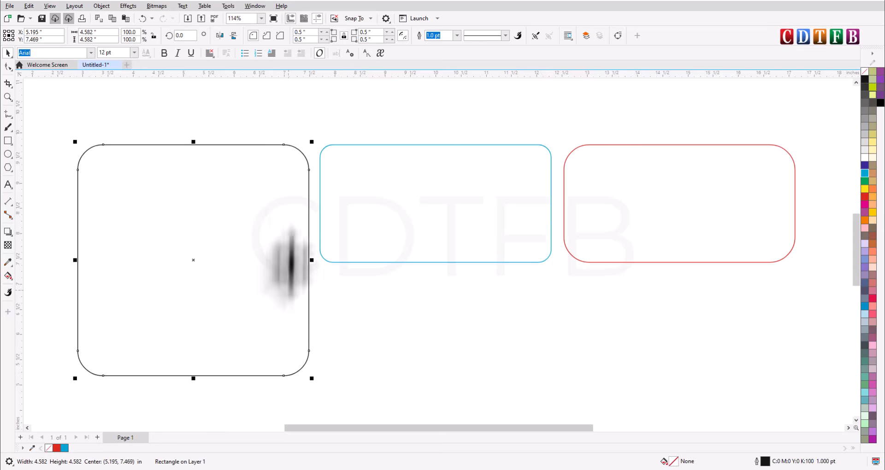
pyautogui.scroll(-1, 241, 222)
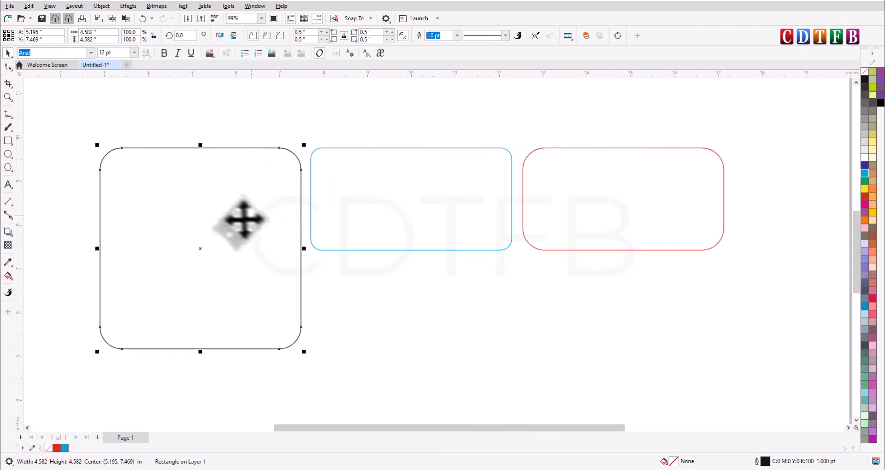
pyautogui.scroll(-1, 258, 189)
pyautogui.scroll(-1, 296, 184)
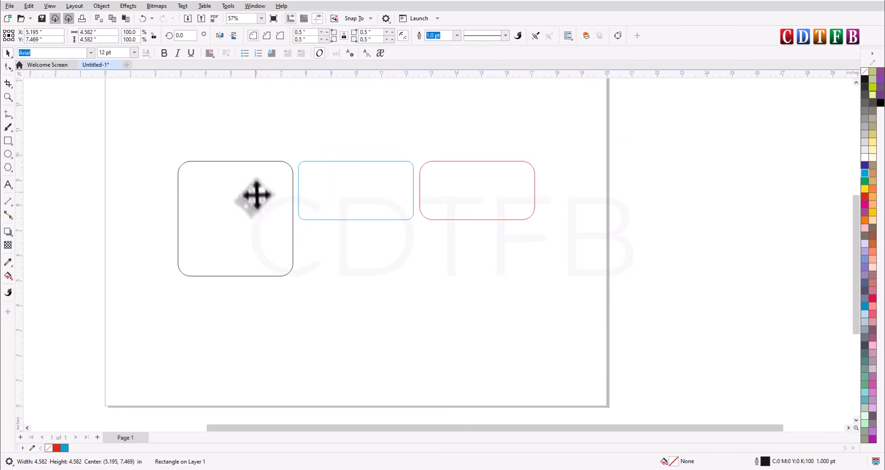
pyautogui.moveTo(256, 194); pyautogui.dragTo(396, 268)
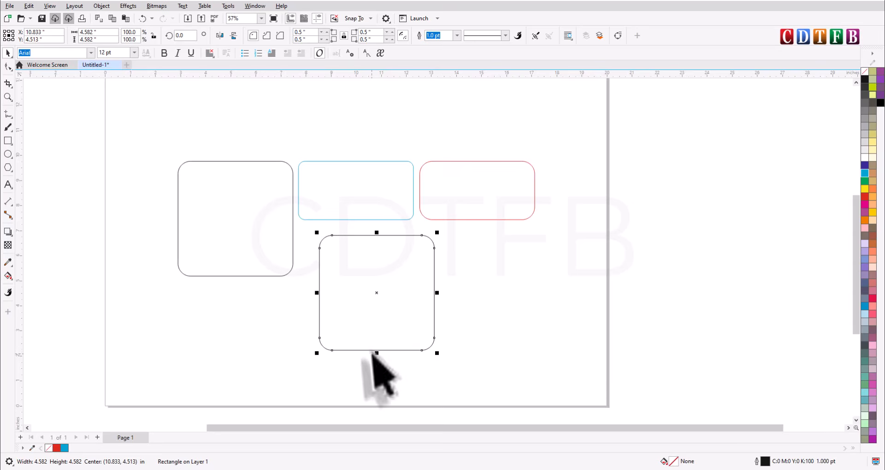
# - Shrink the copied square's height to about 1.24 in from its lower edge and compare its corners with the original's
pyautogui.moveTo(378, 354); pyautogui.dragTo(382, 313)
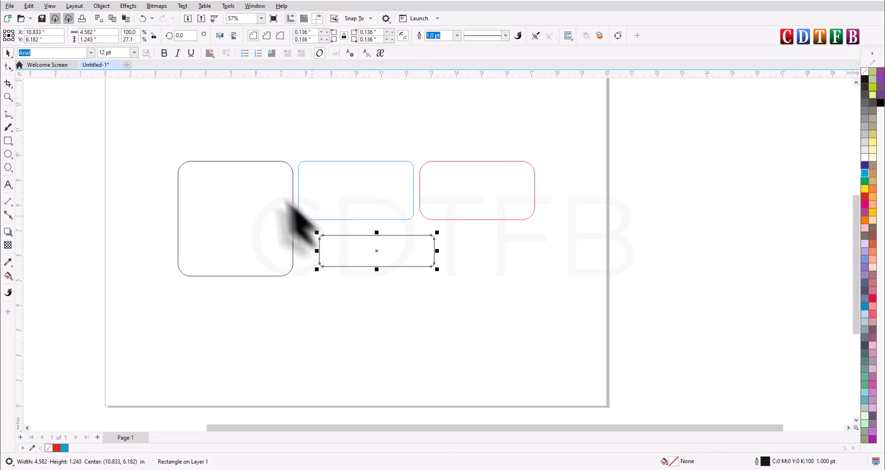
pyautogui.press('F2')
pyautogui.moveTo(258, 227); pyautogui.dragTo(364, 306)
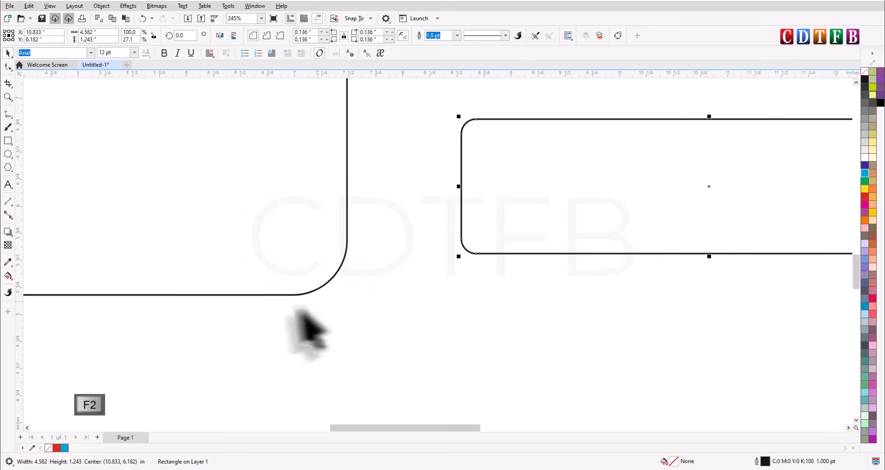
pyautogui.scroll(-1, 338, 206)
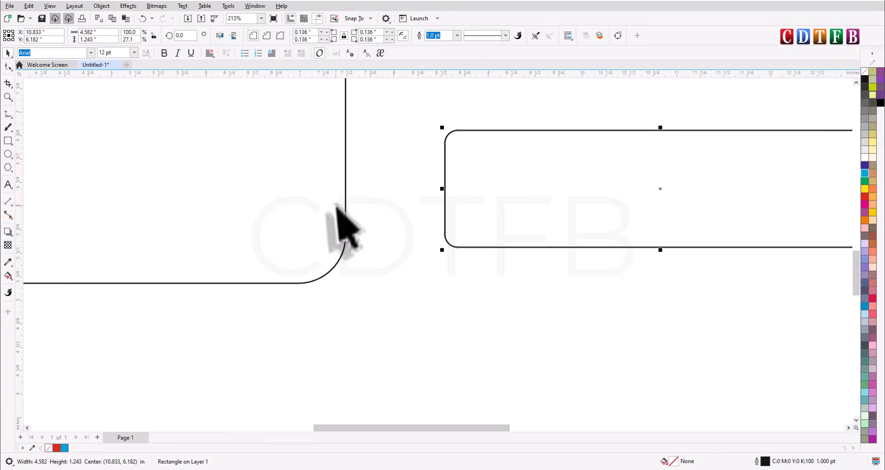
pyautogui.scroll(-4, 337, 208)
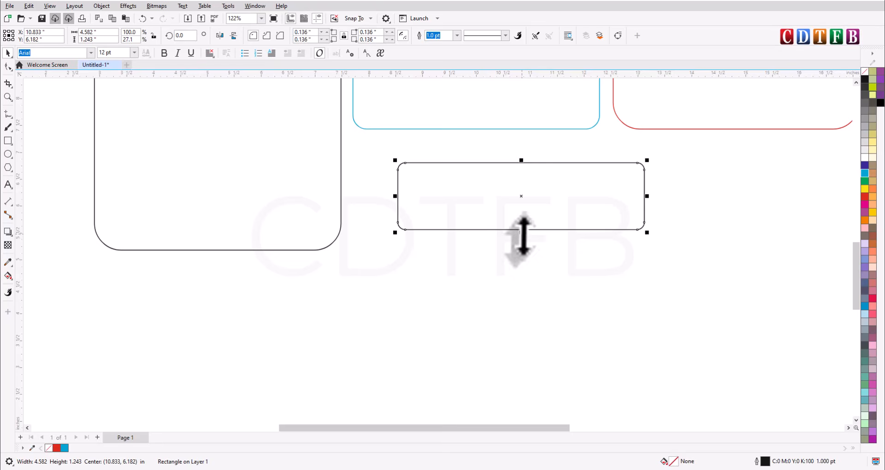
# - Stretch the copied shape to about 3.3 in tall and narrow it to about 1.43 in wide
pyautogui.moveTo(523, 231); pyautogui.dragTo(527, 343)
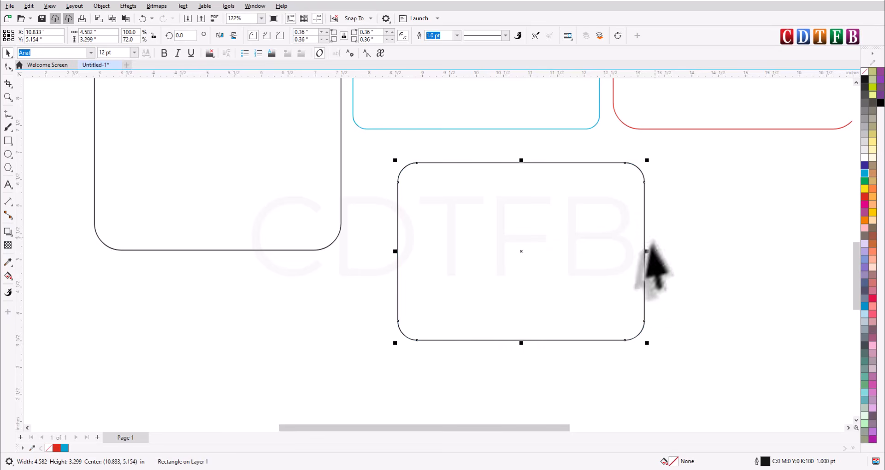
pyautogui.moveTo(647, 253); pyautogui.dragTo(477, 260)
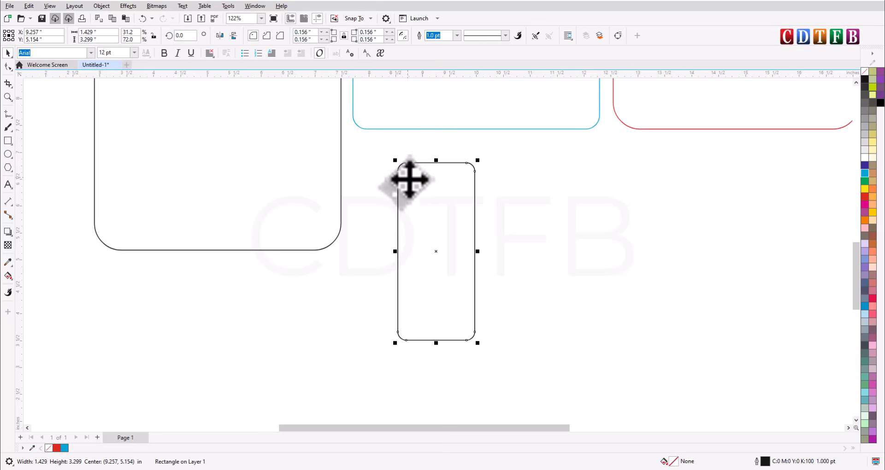
pyautogui.scroll(-2, 409, 180)
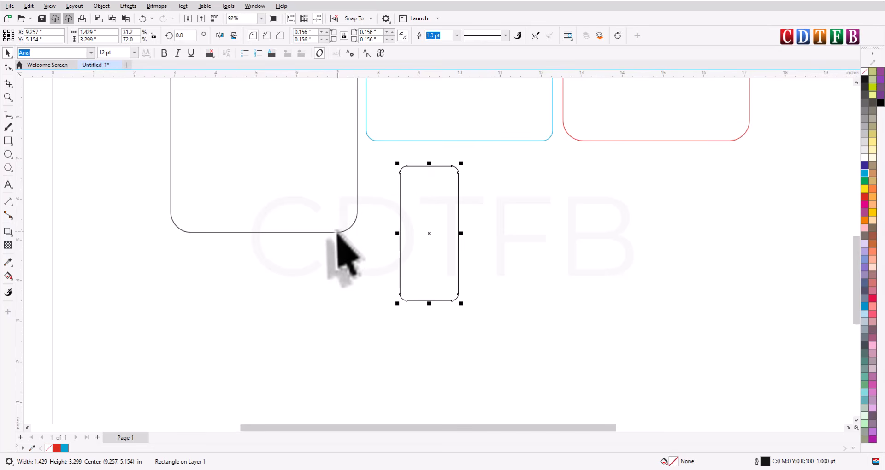
# - Place a copy of the red rounded rectangle over the large black rounded square
pyautogui.click(342, 232)
pyautogui.hotkey('shift', 'F2')
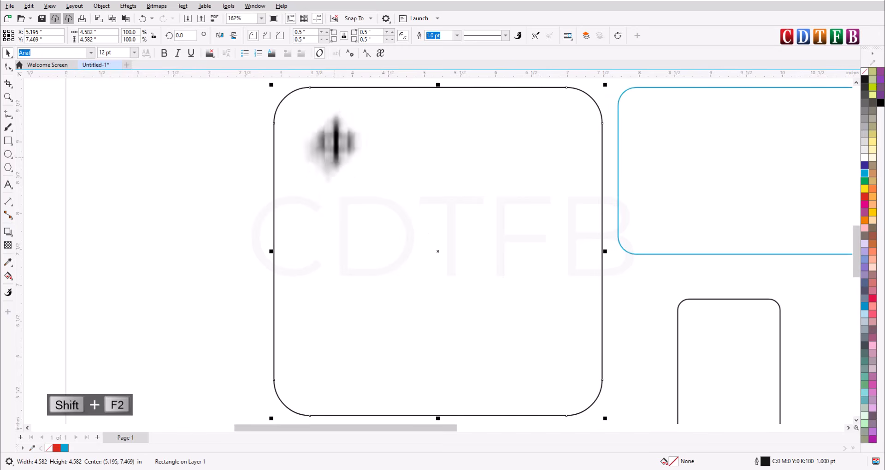
pyautogui.scroll(-2, 275, 162)
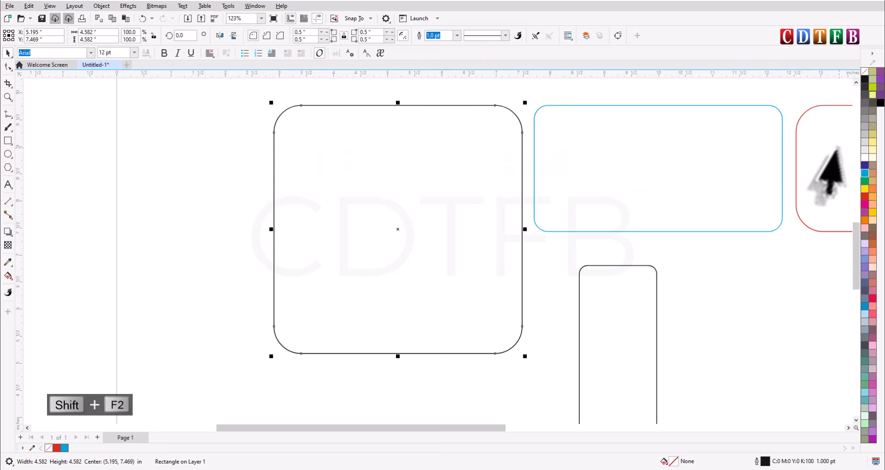
pyautogui.keyDown('shift'); pyautogui.click(837, 148); pyautogui.keyUp('shift')
pyautogui.hotkey('shift', 'F2')
pyautogui.press('Escape')
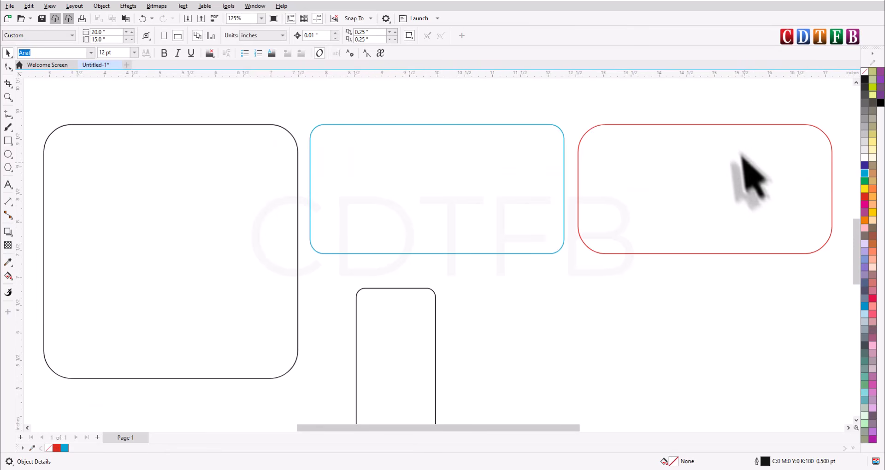
pyautogui.click(243, 136)
pyautogui.click(622, 166)
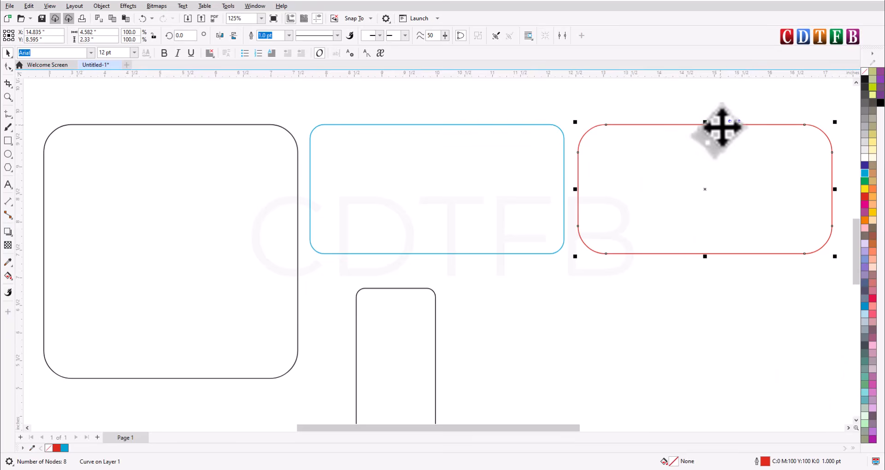
pyautogui.moveTo(721, 125); pyautogui.dragTo(239, 153)
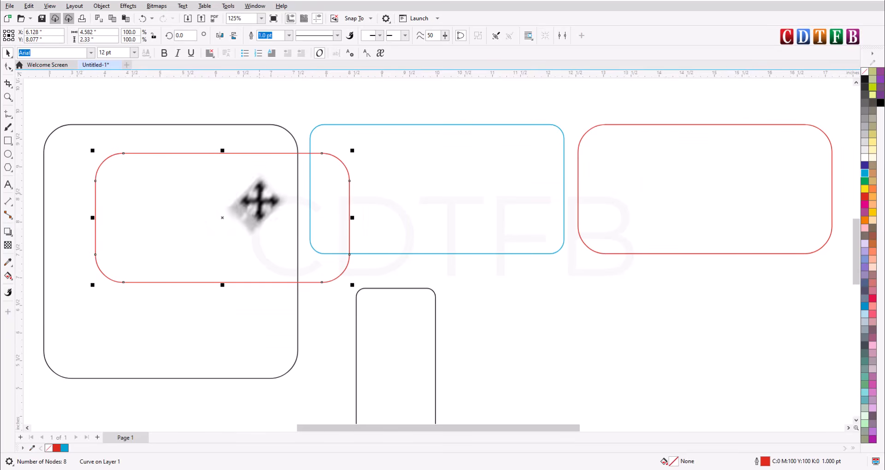
# - Align the red copy with the top and sides of the black square and examine how their corners match
pyautogui.keyDown('shift'); pyautogui.click(71, 132); pyautogui.keyUp('shift')
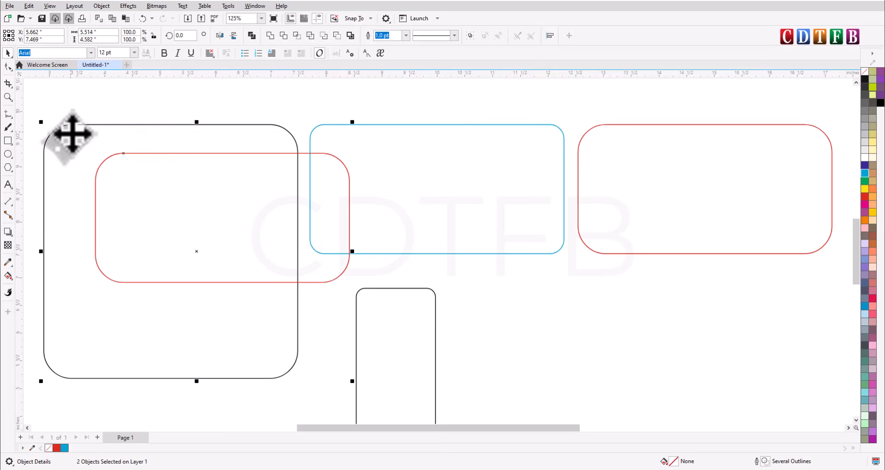
pyautogui.press('t')
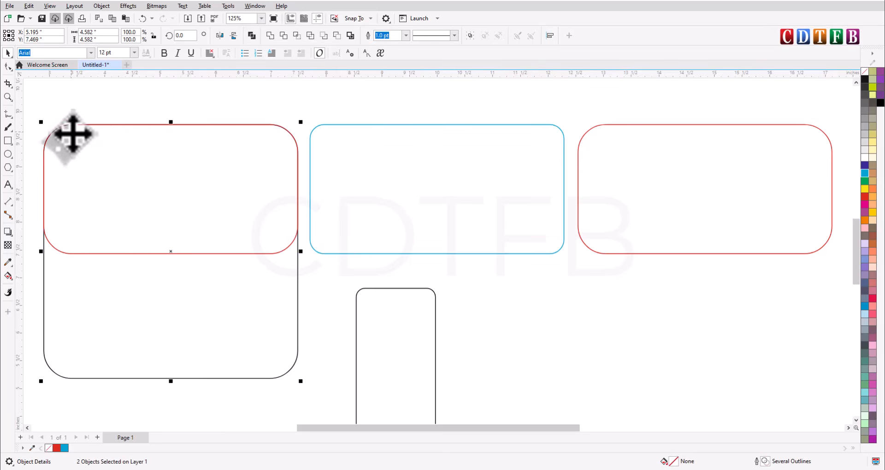
pyautogui.click(48, 134)
pyautogui.press('F2')
pyautogui.moveTo(37, 114); pyautogui.dragTo(312, 266)
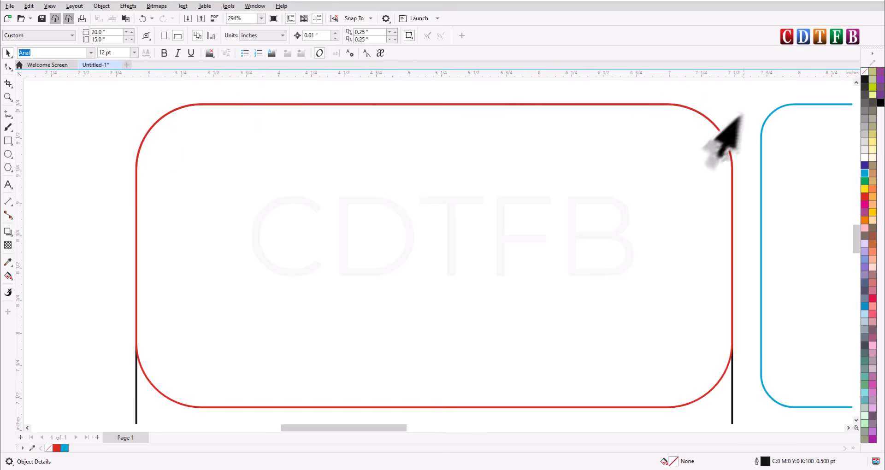
pyautogui.scroll(-3, 338, 146)
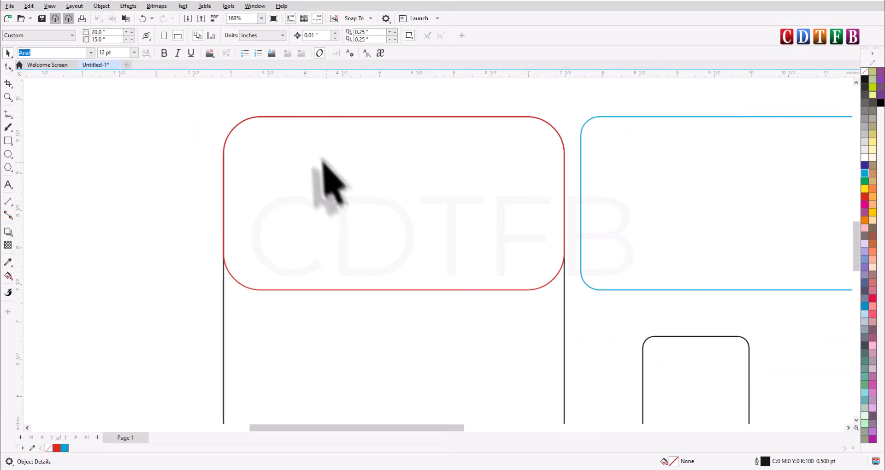
# - Move the red copy off the black square to below the original red rectangle, at about X 15.26 in, Y 5.64 in
pyautogui.click(343, 347)
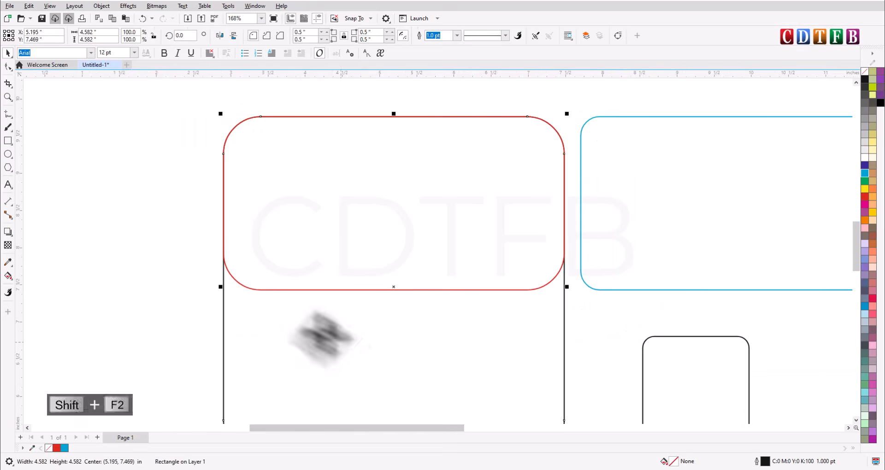
pyautogui.hotkey('shift', 'F2')
pyautogui.scroll(-3, 178, 196)
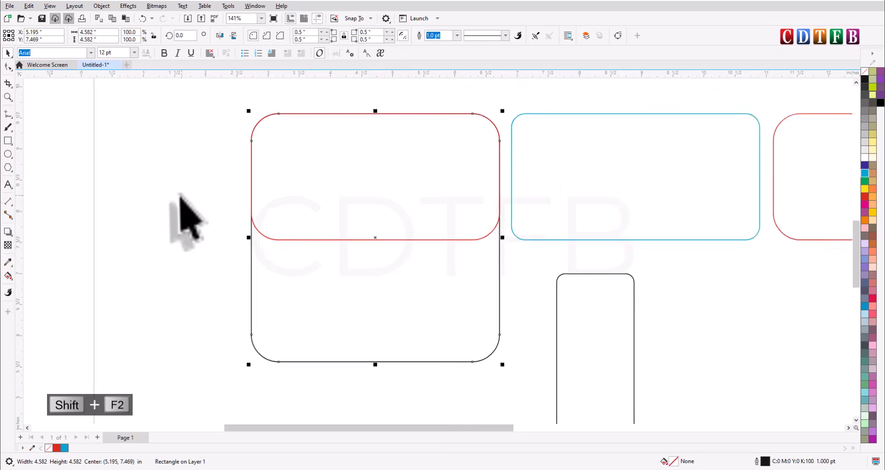
pyautogui.press('F2')
pyautogui.moveTo(216, 134); pyautogui.dragTo(711, 366)
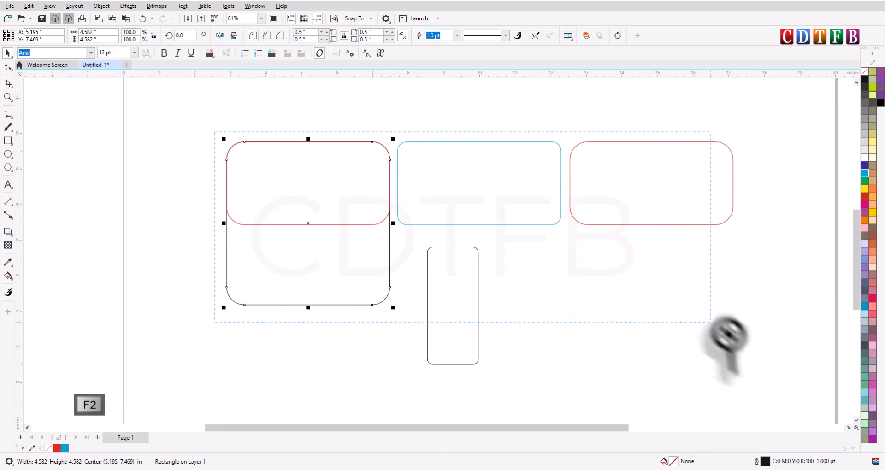
pyautogui.moveTo(118, 138); pyautogui.dragTo(646, 293)
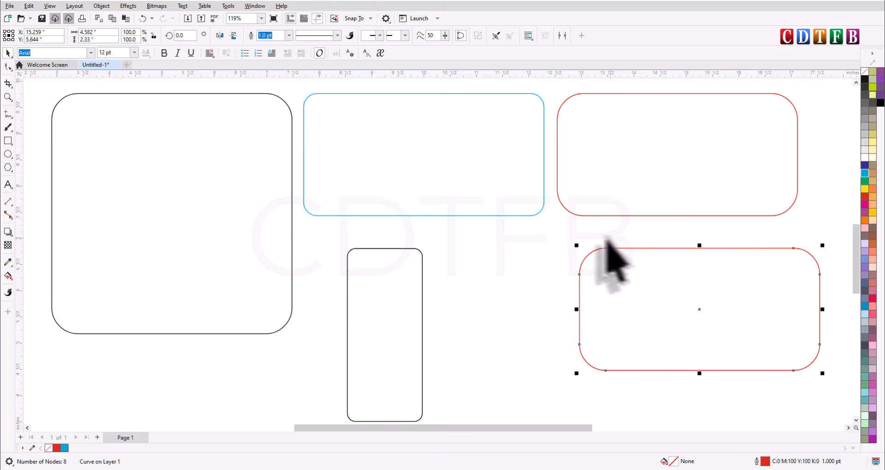
pyautogui.scroll(-3, 474, 208)
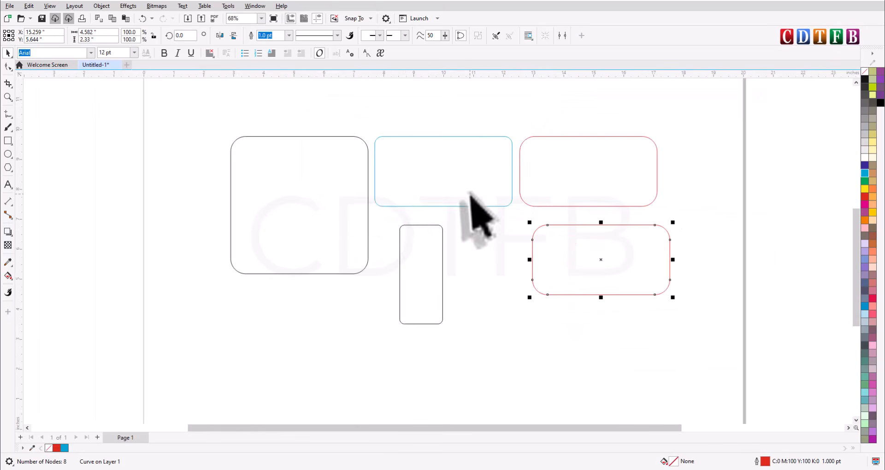
# - Select all five rounded shapes and move them horizontally off the page, to about X 28.58 in
pyautogui.click(233, 149)
pyautogui.moveTo(690, 362); pyautogui.dragTo(691, 360)
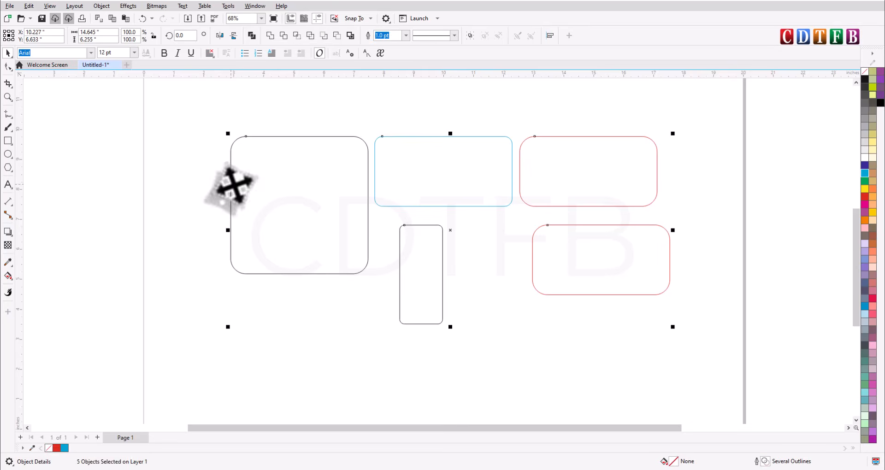
pyautogui.moveTo(231, 187); pyautogui.dragTo(810, 195)
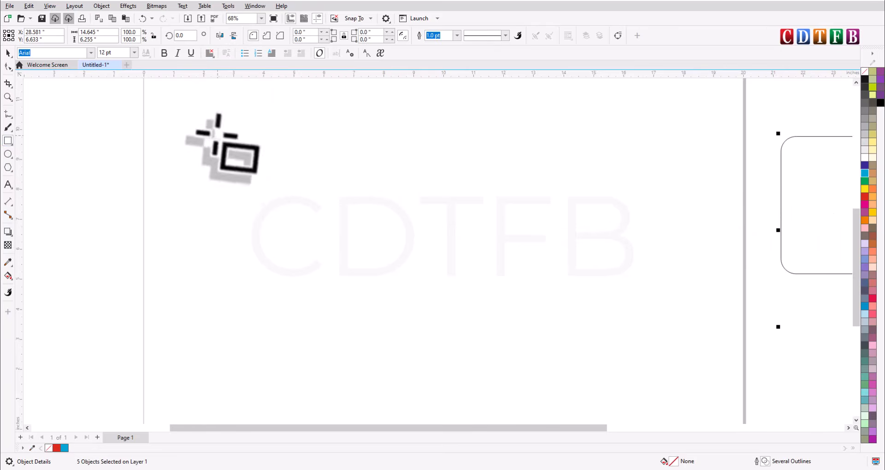
# - Draw a square in the page's upper-left area and set its width and height to 4 in
pyautogui.moveTo(204, 120); pyautogui.dragTo(308, 208)
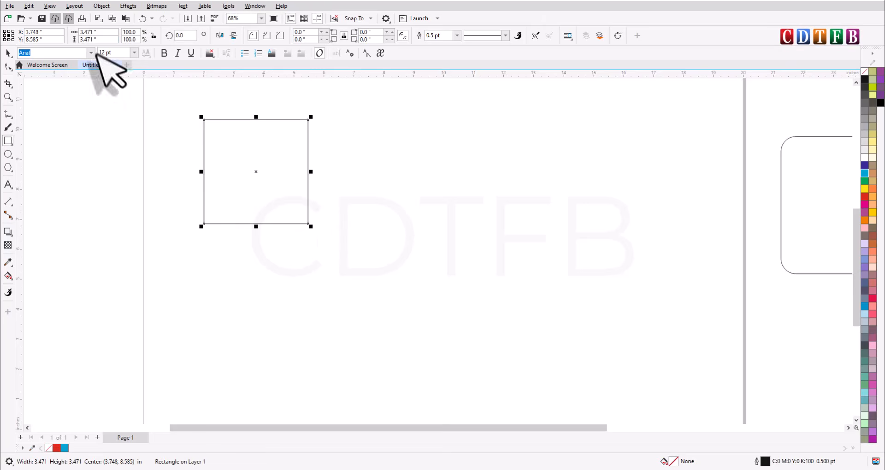
pyautogui.click(98, 32)
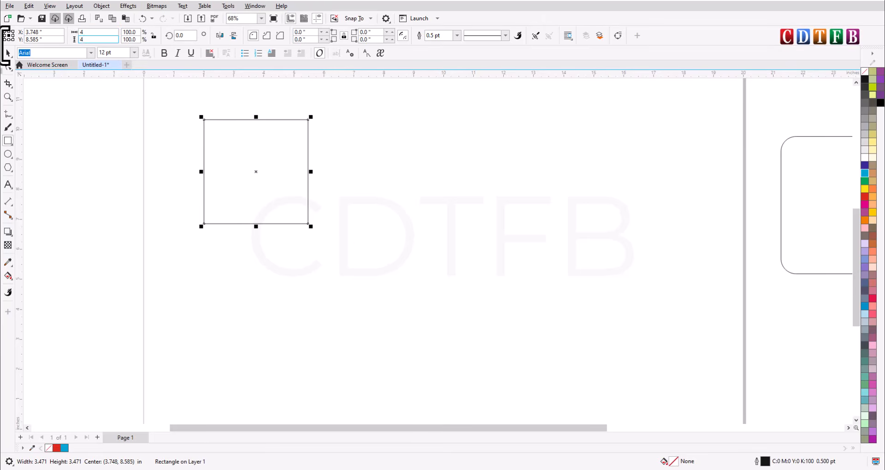
pyautogui.press('Return')
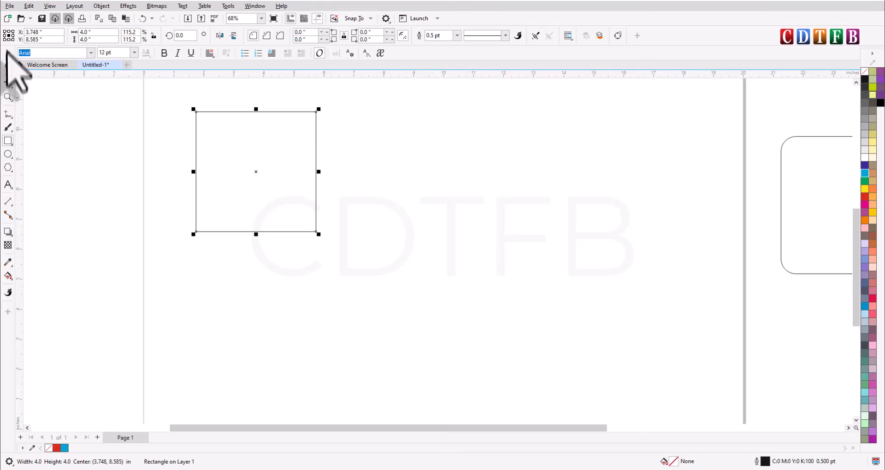
# - Try rounding the square's corners to about 0.65 in with the Shape tool, undo it, and restore sharp corners
pyautogui.click(7, 67)
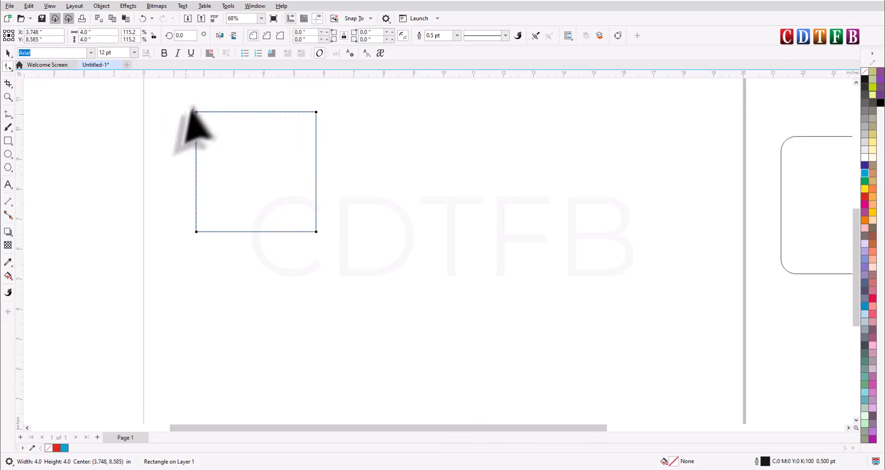
pyautogui.moveTo(197, 112); pyautogui.dragTo(215, 131)
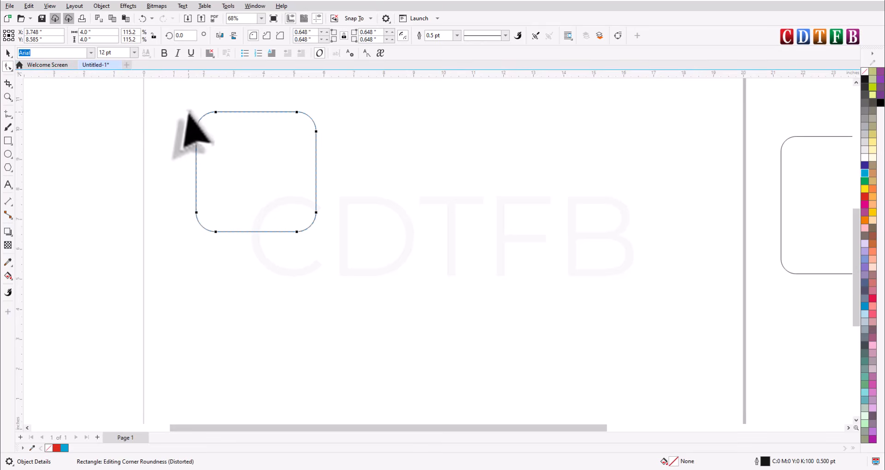
pyautogui.hotkey('ctrl', 'z')
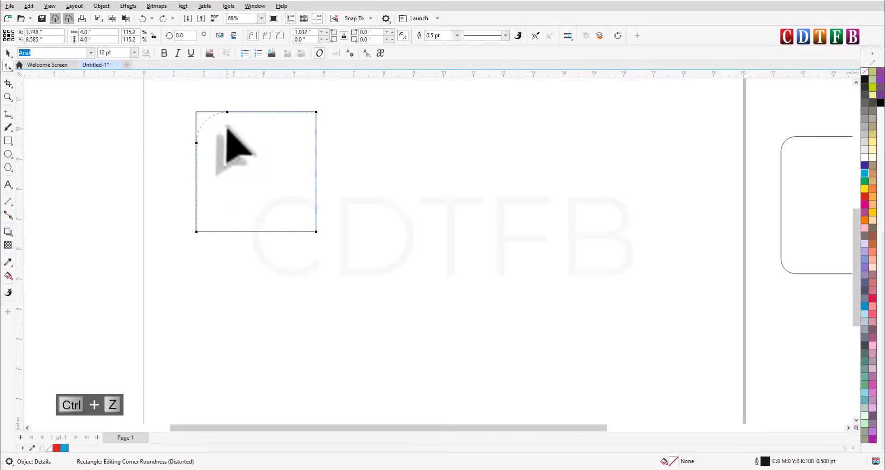
pyautogui.moveTo(225, 126); pyautogui.dragTo(185, 109)
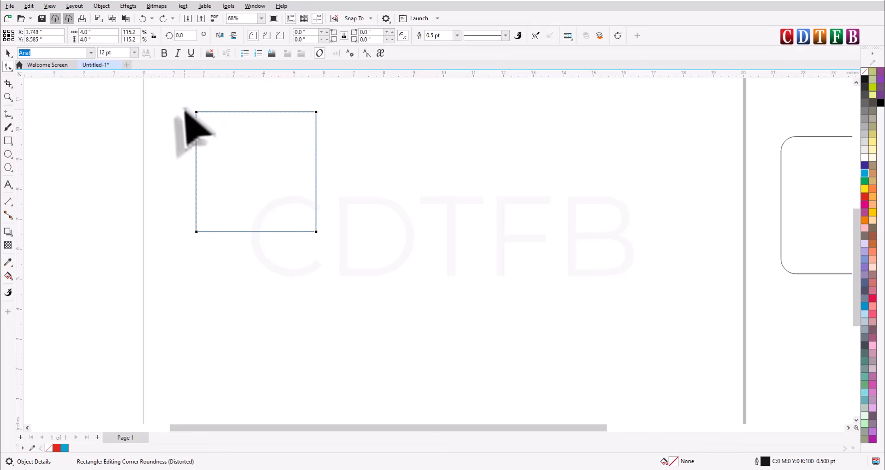
# - Round all four corners of the 4-inch square to a 0.5 in radius
pyautogui.hotkey('ctrl', 'shift', 'z')
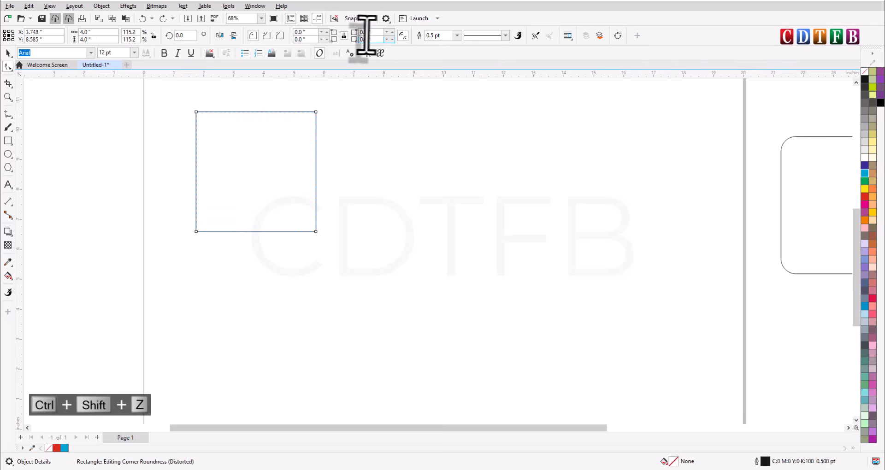
pyautogui.doubleClick(310, 32)
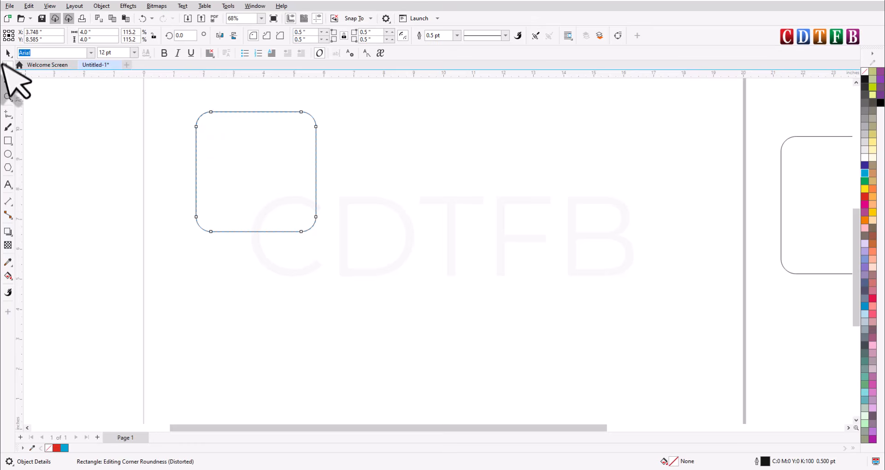
pyautogui.click(7, 53)
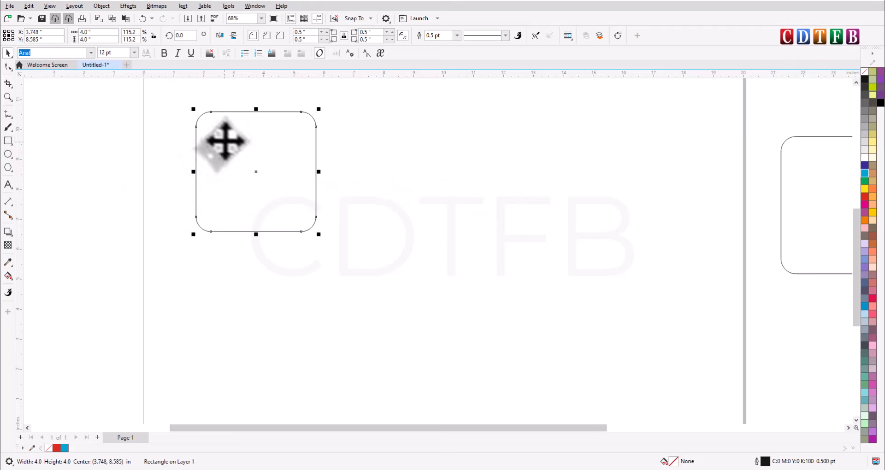
# - Draw a rectangle beside the rounded square and set its size to 4 in wide and 10 in high
pyautogui.click(8, 140)
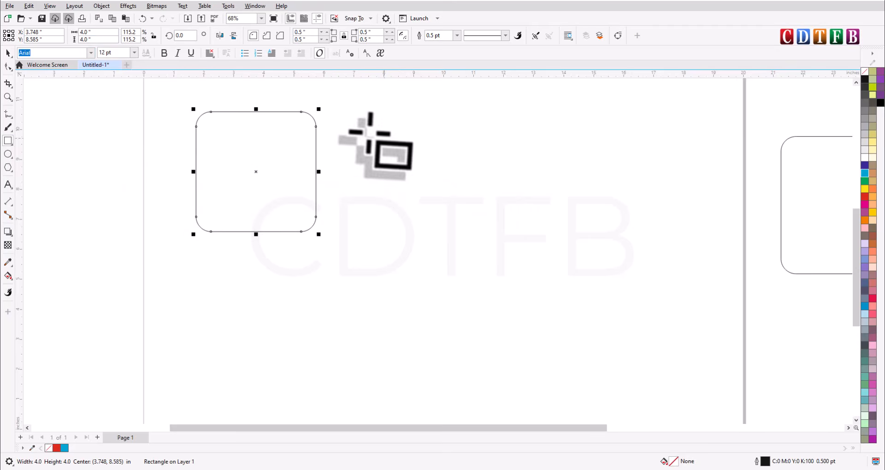
pyautogui.moveTo(362, 125)
pyautogui.mouseDown()
pyautogui.moveTo(524, 276)
pyautogui.moveTo(541, 342)
pyautogui.mouseUp()
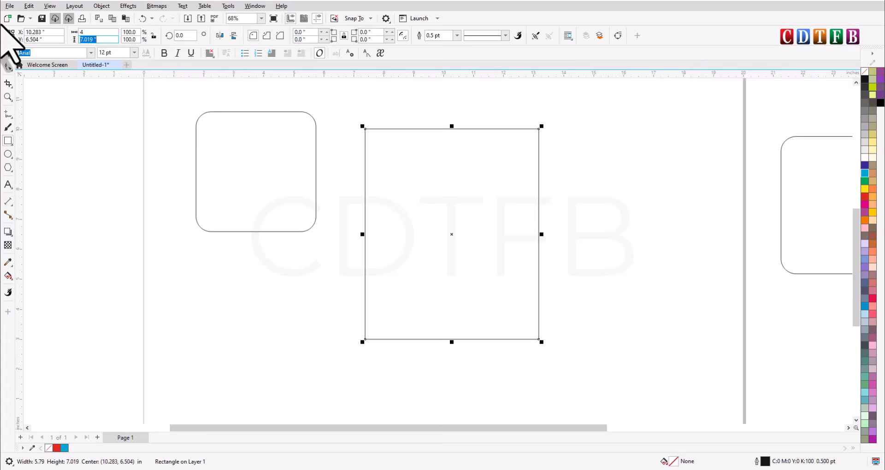
pyautogui.press('Return')
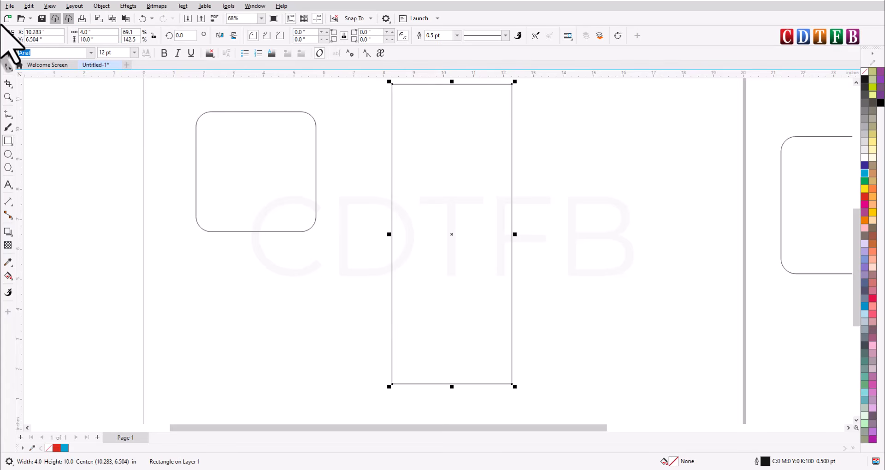
# - Give the tall 4 × 10 in rectangle a red outline
pyautogui.click(288, 162)
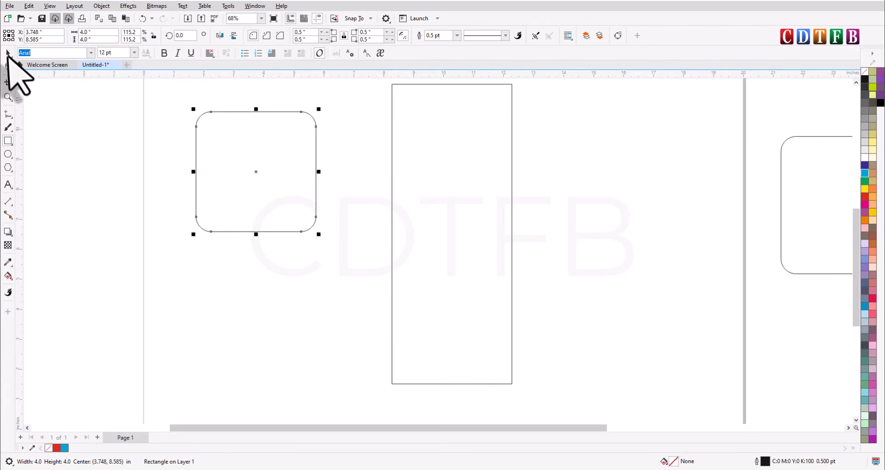
pyautogui.click(427, 120)
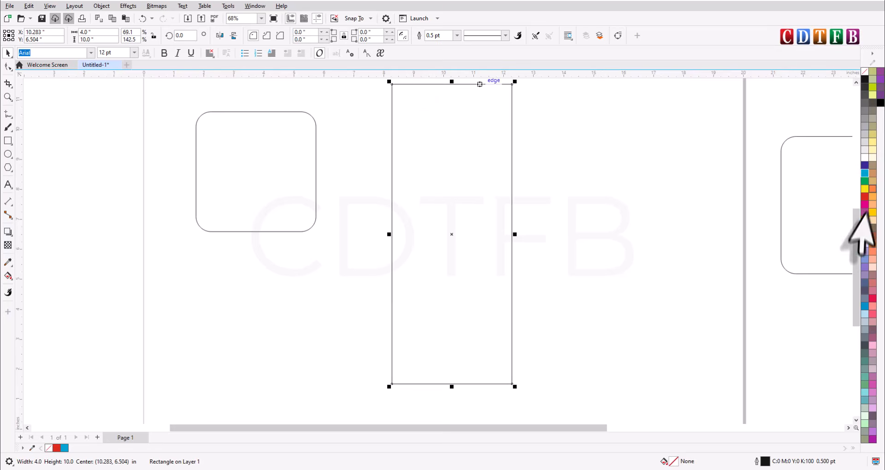
pyautogui.rightClick(864, 199)
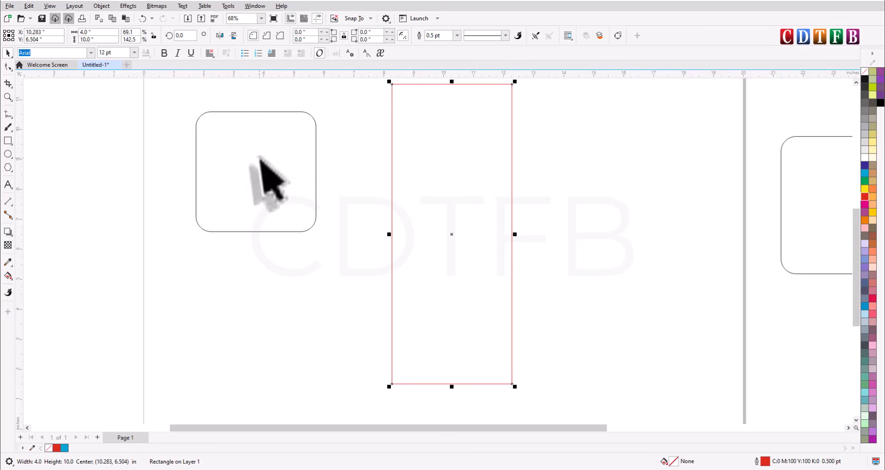
# - Set the outline width of both the rounded square and the tall red rectangle to 1 point
pyautogui.keyDown('shift'); pyautogui.click(261, 160); pyautogui.keyUp('shift')
pyautogui.press('F12')
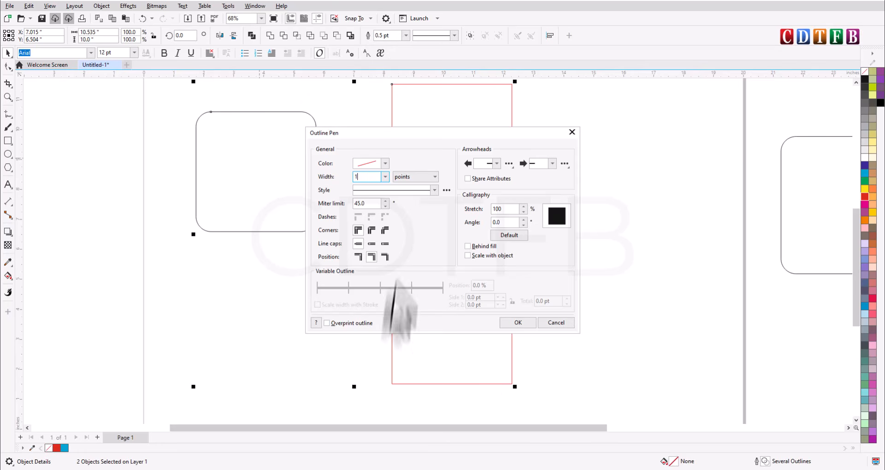
pyautogui.click(518, 323)
pyautogui.click(529, 326)
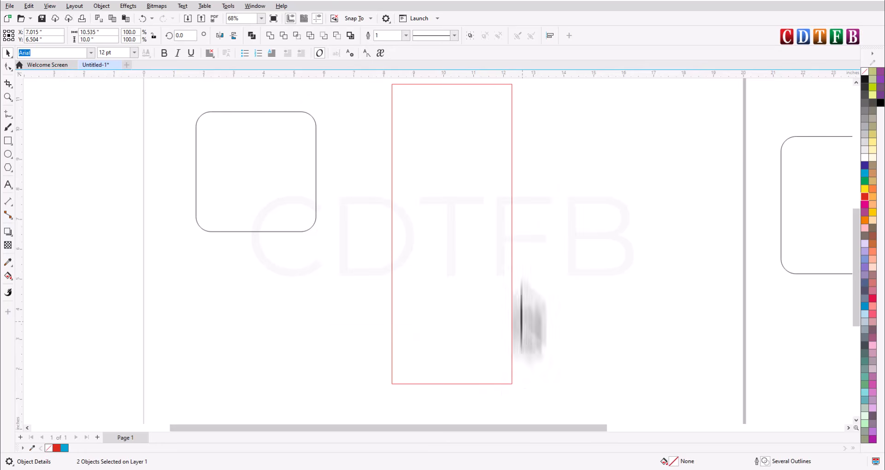
# - Copy the rounded square onto the red rectangle and align it to the rectangle's horizontal center and top edge
pyautogui.click(300, 123)
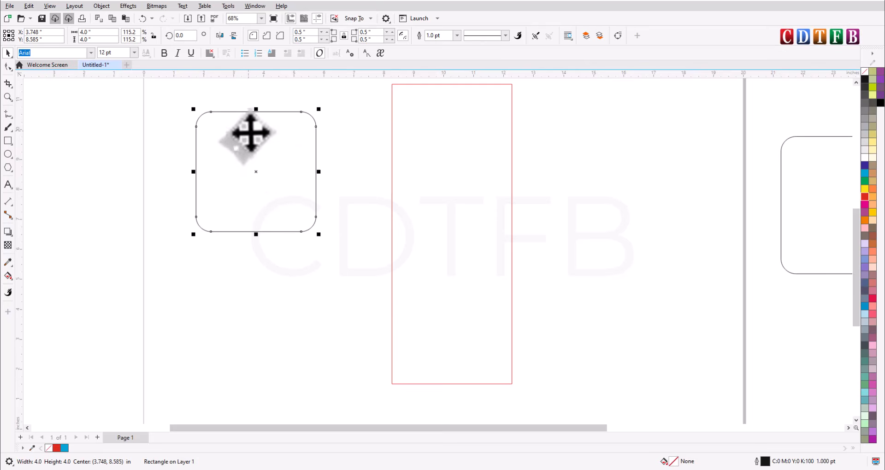
pyautogui.moveTo(249, 133); pyautogui.dragTo(446, 119)
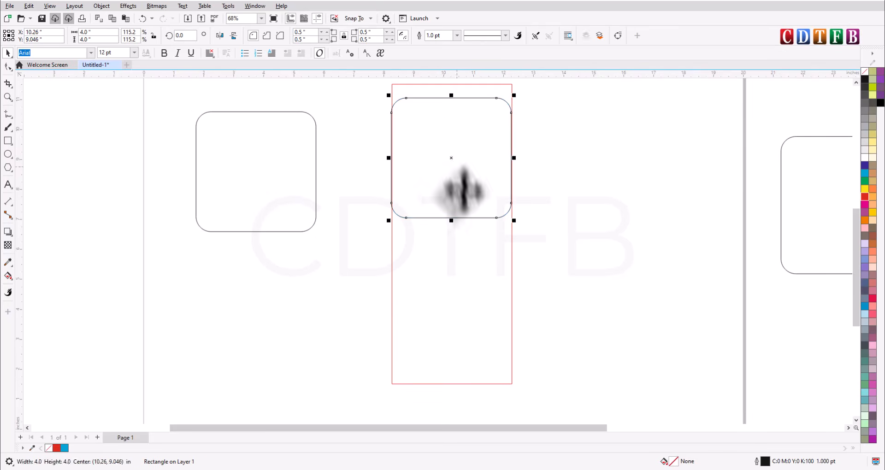
pyautogui.keyDown('shift'); pyautogui.click(458, 262); pyautogui.keyUp('shift')
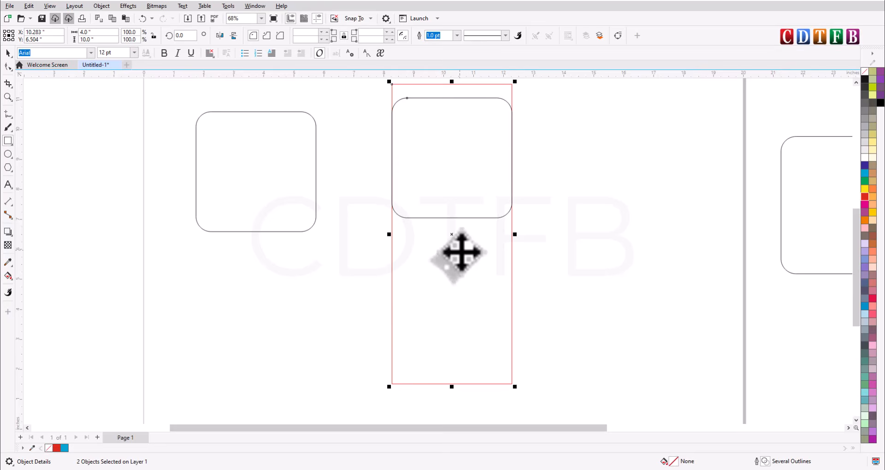
pyautogui.click(583, 164)
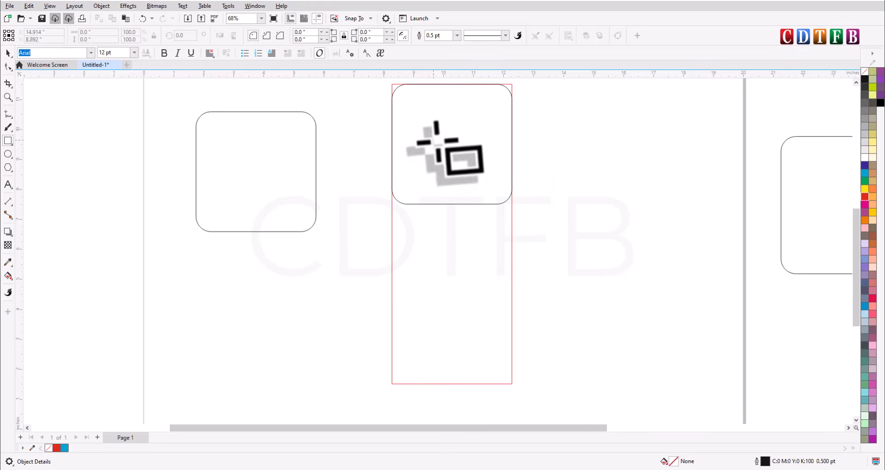
# - Duplicate the red rectangle together with its rounded square horizontally to about X 15.38 in
pyautogui.click(7, 53)
pyautogui.click(454, 202)
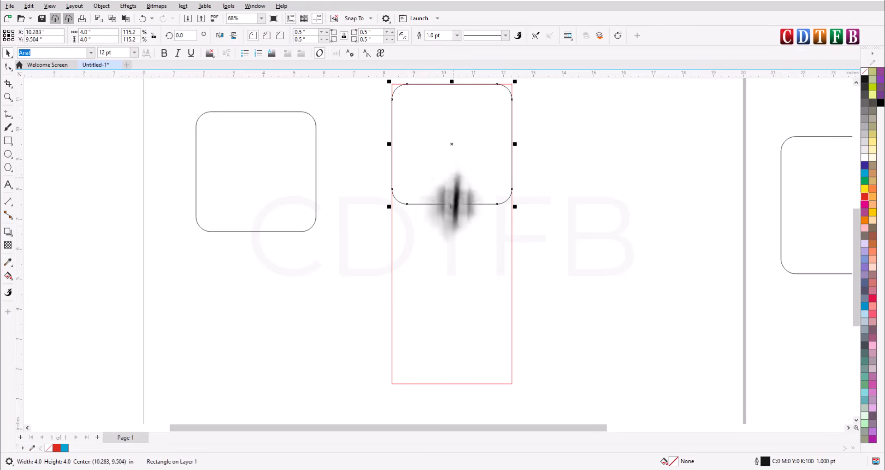
pyautogui.keyDown('shift'); pyautogui.click(447, 241); pyautogui.keyUp('shift')
pyautogui.moveTo(435, 185); pyautogui.dragTo(588, 206)
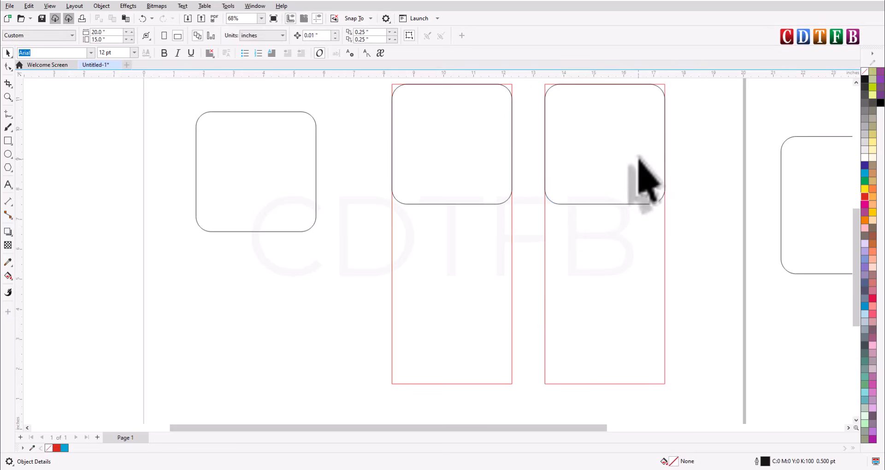
# - Try stretching the middle rounded square down to the red rectangle's bottom edge at 10 in high, and undo it
pyautogui.click(468, 203)
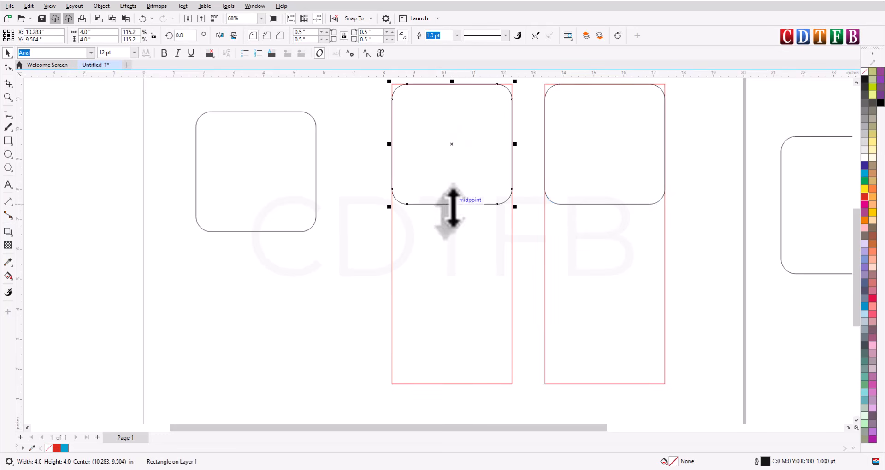
pyautogui.moveTo(453, 204); pyautogui.dragTo(459, 390)
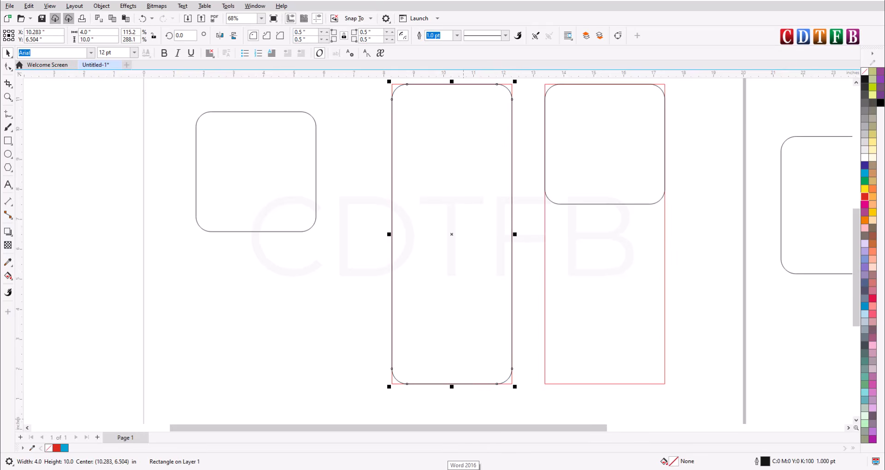
pyautogui.hotkey('ctrl', 'z')
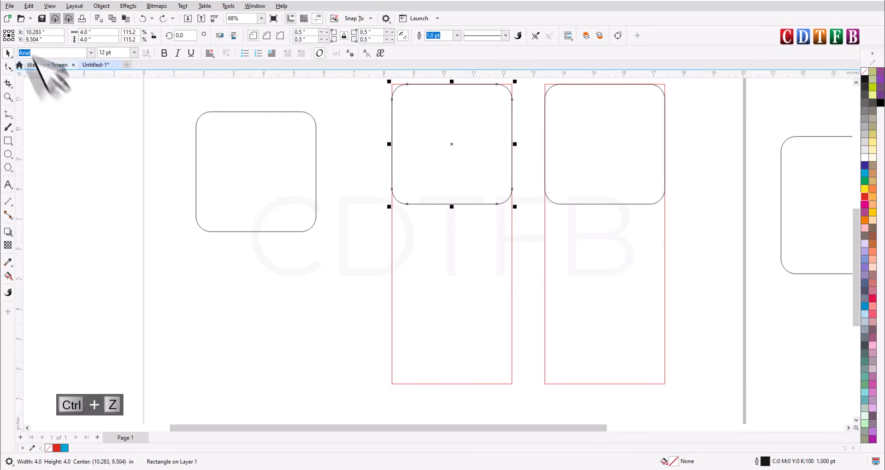
# - Convert the middle rounded square to curves and move its lower nodes down to the red rectangle's bottom edge, making it 10 in high
pyautogui.click(7, 67)
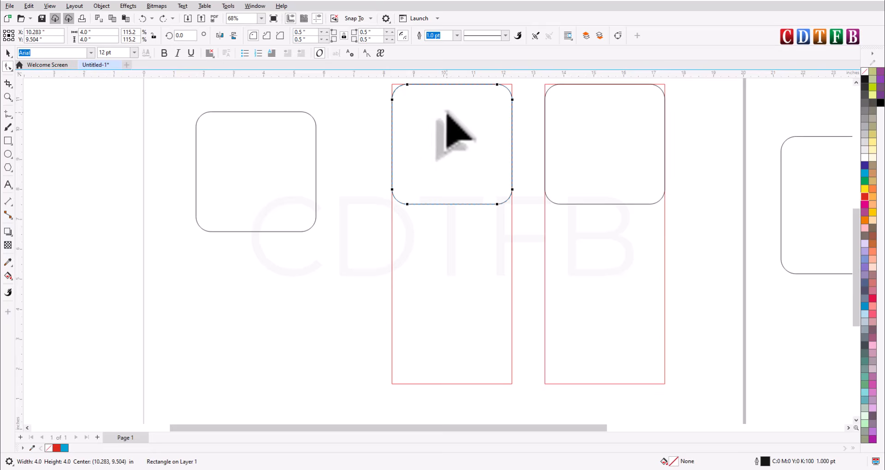
pyautogui.rightClick(450, 114)
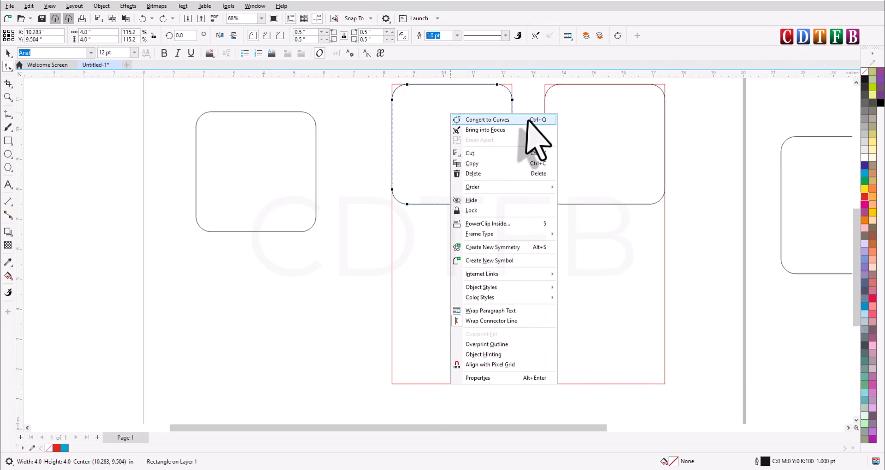
pyautogui.click(545, 120)
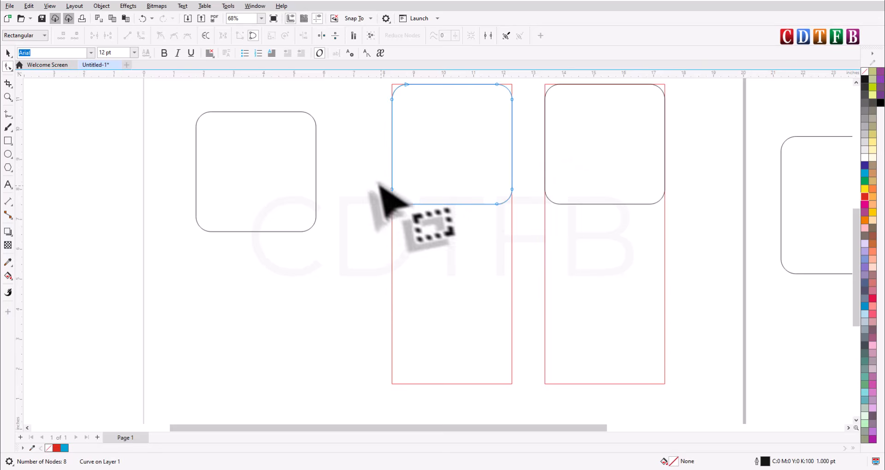
pyautogui.moveTo(372, 169); pyautogui.dragTo(495, 382)
pyautogui.press('space')
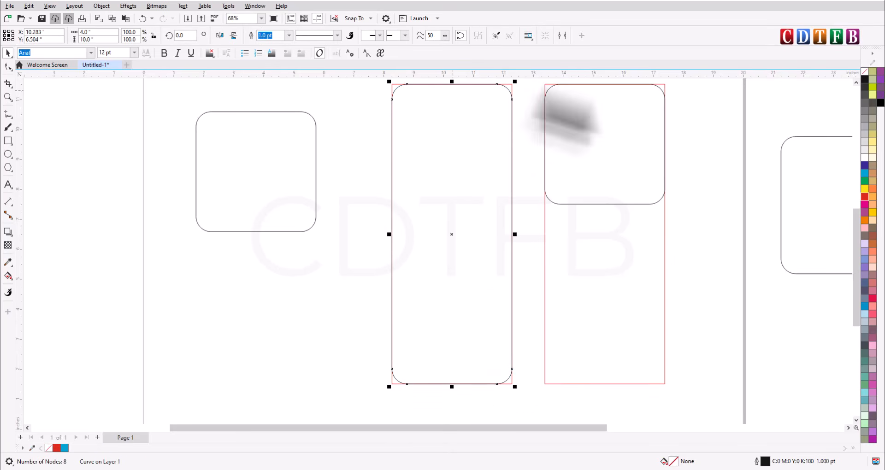
# - Convert the second red 4 × 10 in rectangle to curves
pyautogui.click(601, 127)
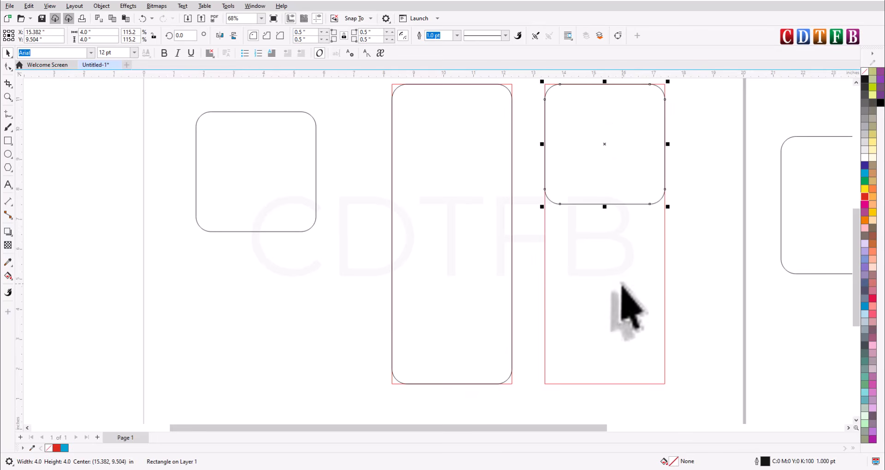
pyautogui.click(628, 302)
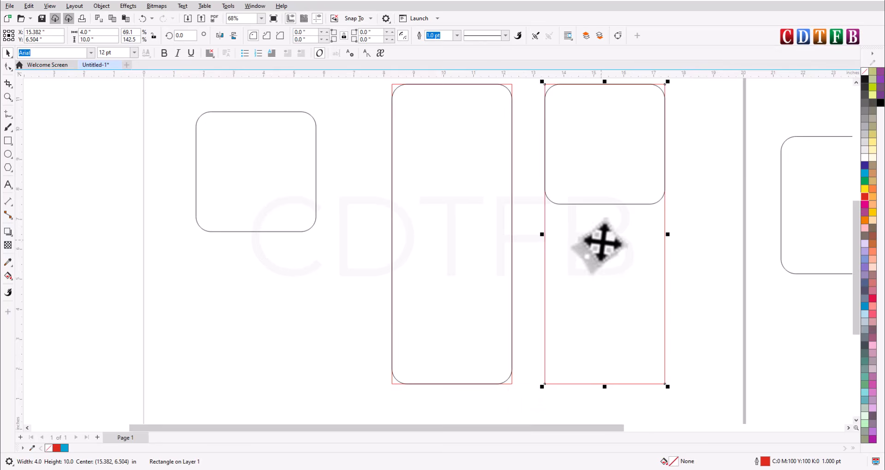
pyautogui.scroll(-3, 602, 238)
pyautogui.press('F2')
pyautogui.moveTo(555, 158); pyautogui.dragTo(692, 343)
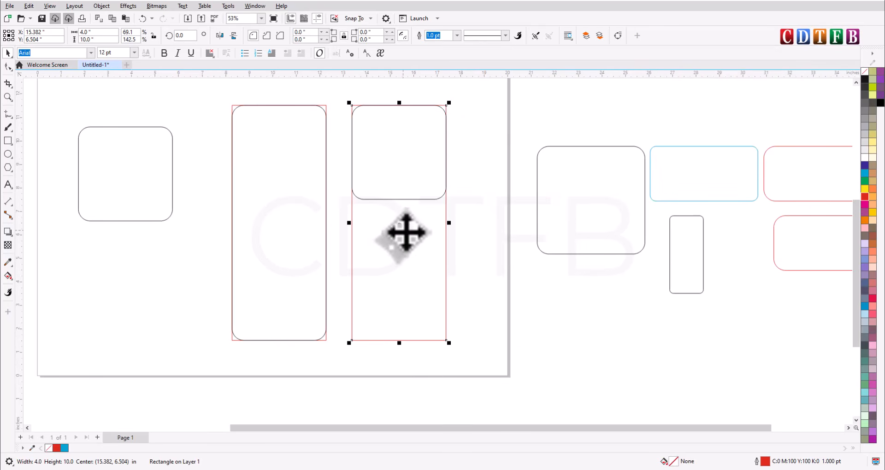
pyautogui.rightClick(405, 231)
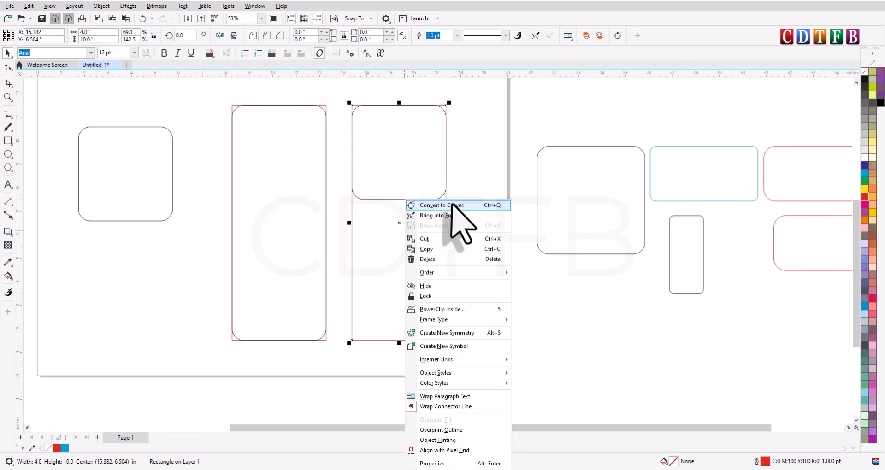
pyautogui.click(452, 204)
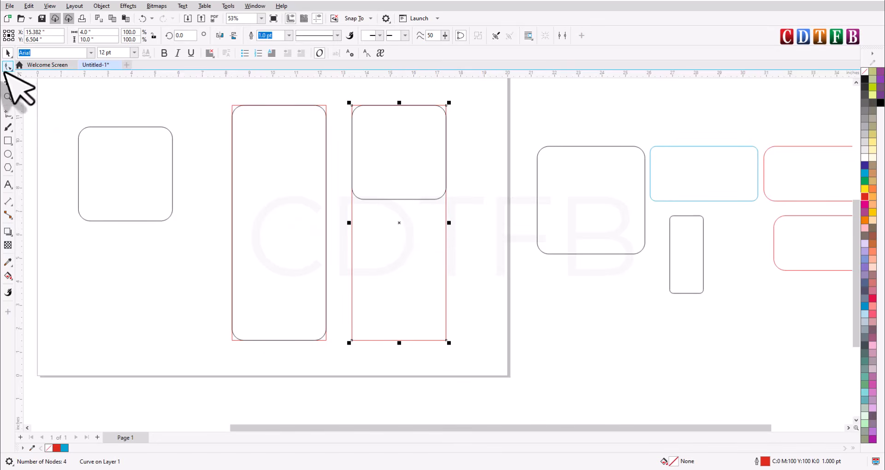
# - Select all four corner nodes of the second red rectangle with the Shape tool
pyautogui.click(8, 66)
pyautogui.moveTo(341, 90); pyautogui.dragTo(474, 353)
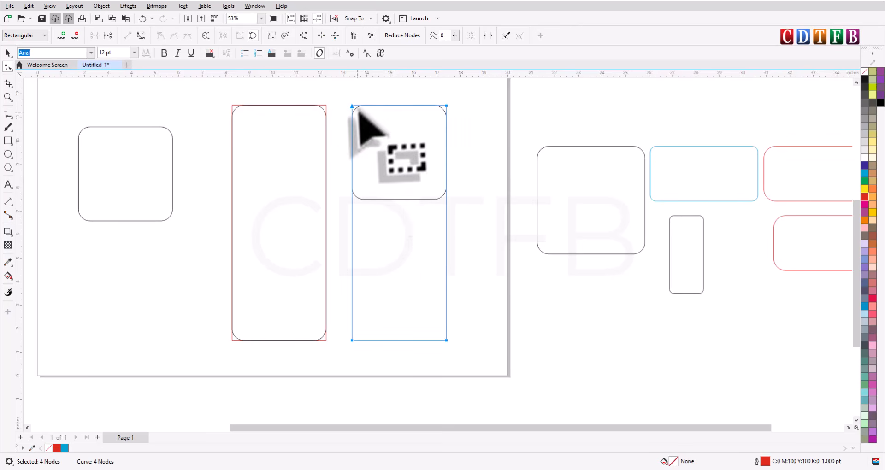
pyautogui.click(477, 132)
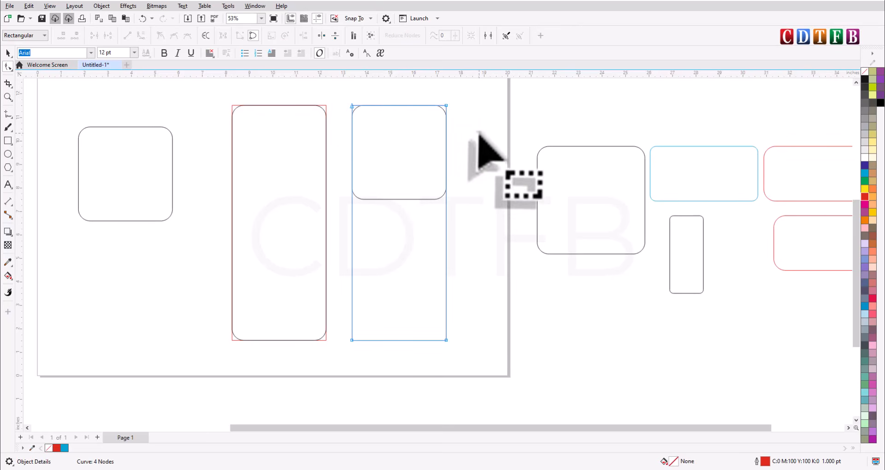
pyautogui.moveTo(344, 88); pyautogui.dragTo(395, 129)
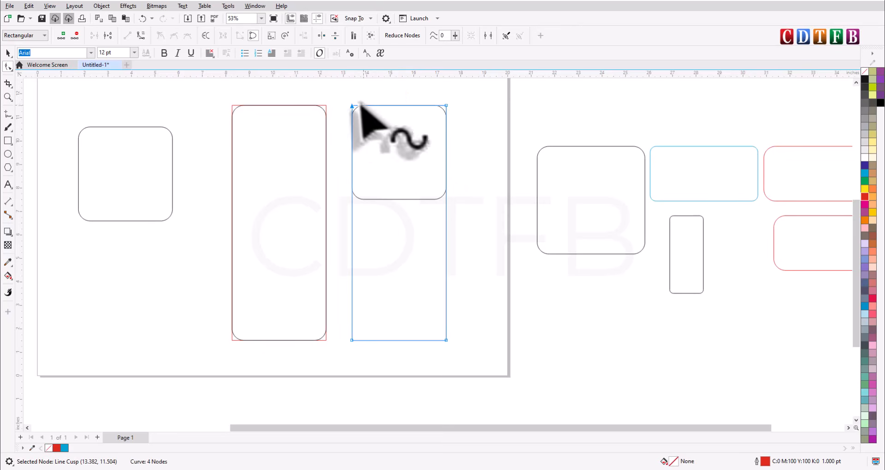
pyautogui.moveTo(342, 93); pyautogui.dragTo(472, 355)
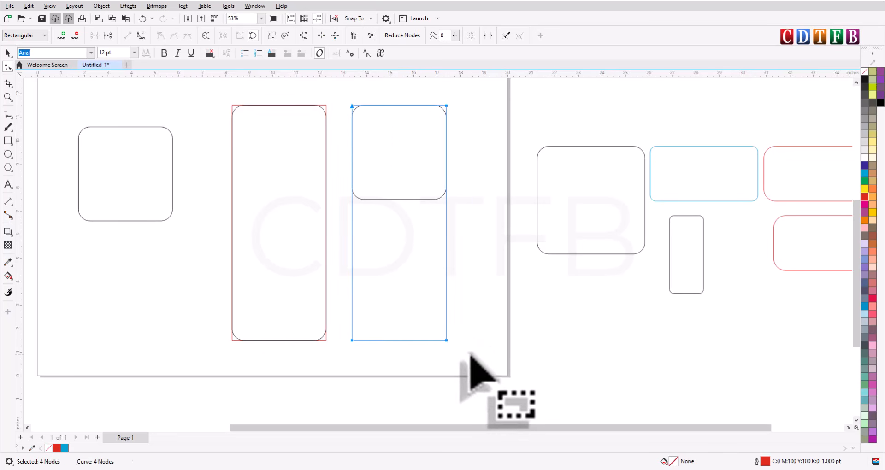
# - Open the Corners docker for the four selected nodes of the second red rectangle
pyautogui.click(253, 5)
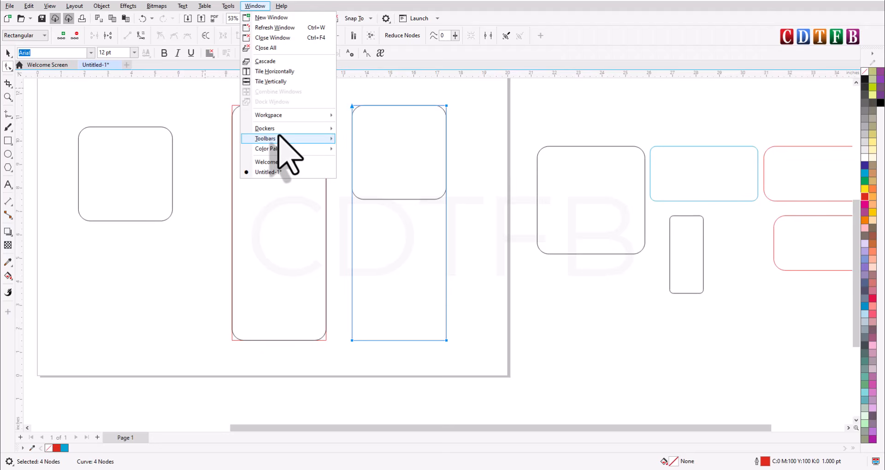
pyautogui.moveTo(281, 130)
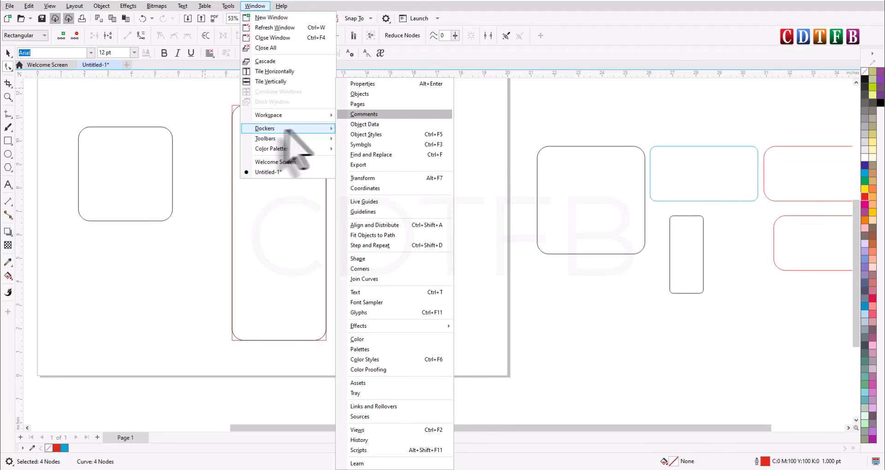
pyautogui.click(360, 271)
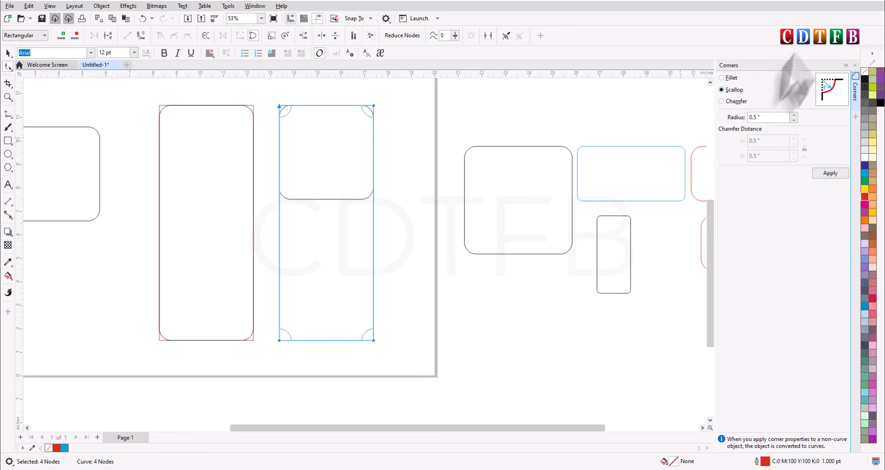
# - Fillet all four corners of the second red rectangle with a 0.5 in radius and compare them with the rounded square
pyautogui.click(722, 101)
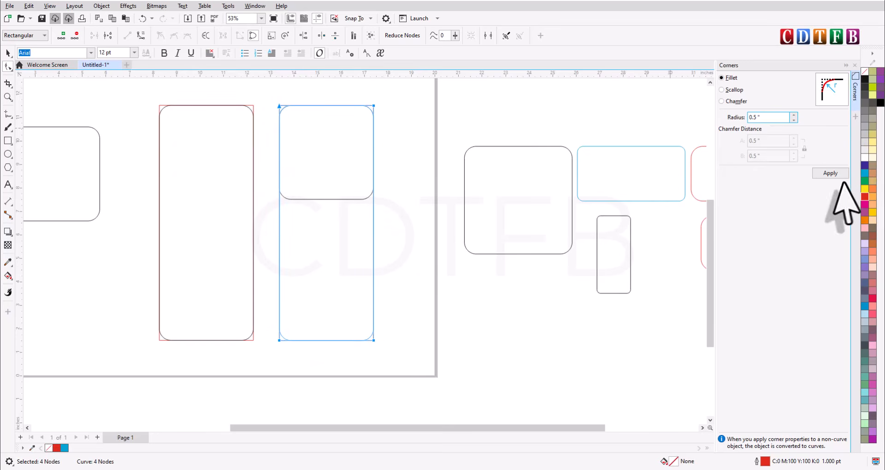
pyautogui.click(830, 174)
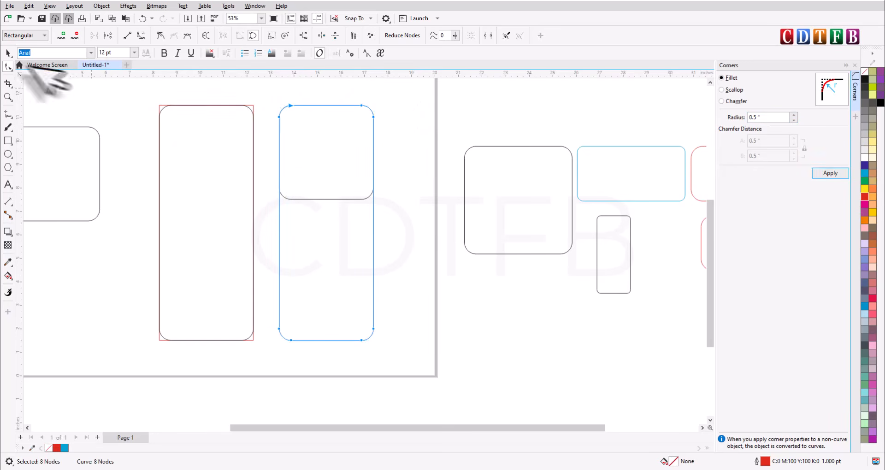
pyautogui.click(6, 53)
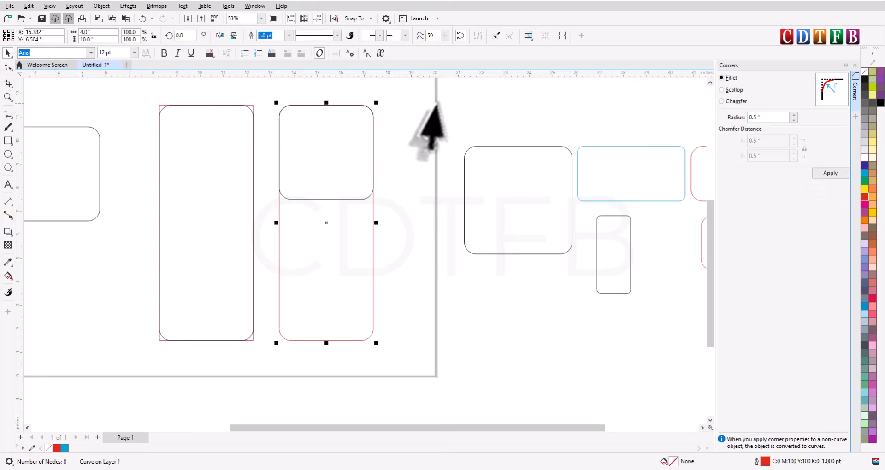
pyautogui.click(434, 105)
pyautogui.press('F2')
pyautogui.moveTo(260, 96); pyautogui.dragTo(416, 144)
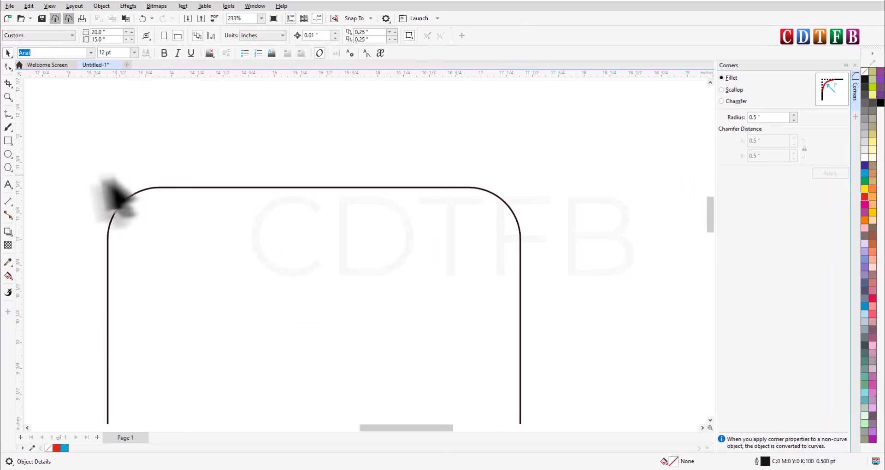
pyautogui.scroll(-4, 437, 187)
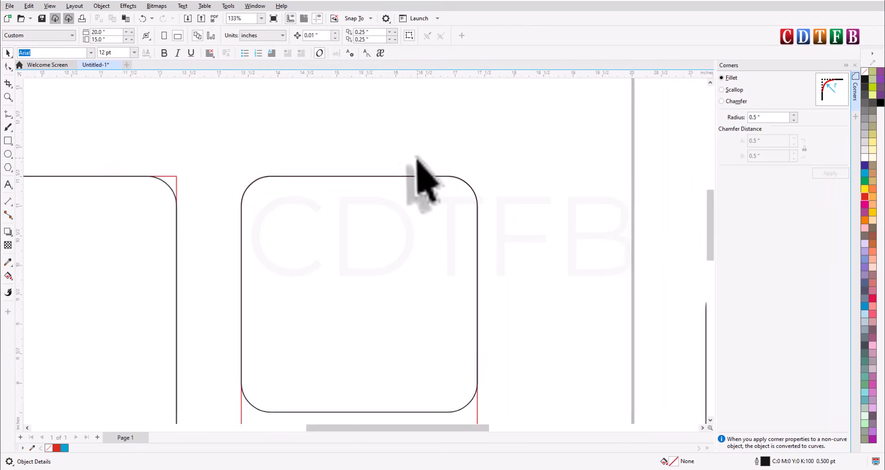
# - Fillet all four corner nodes of the square-cornered second red rectangle with a 0.75 in radius
pyautogui.click(351, 267)
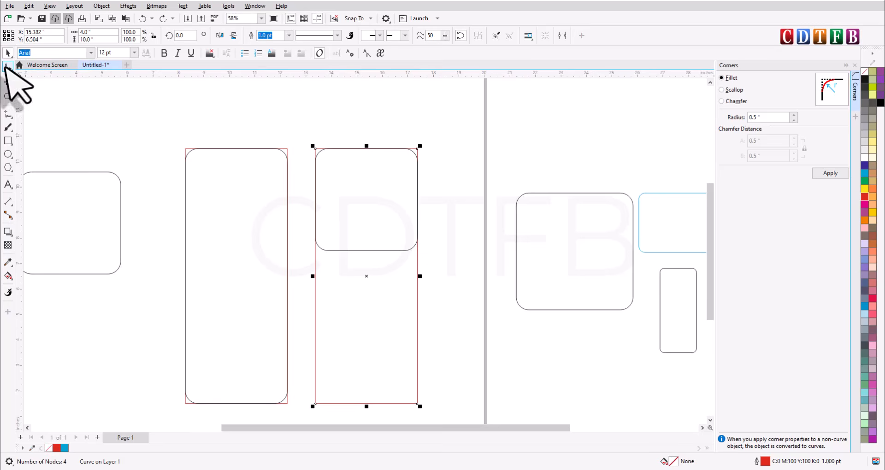
pyautogui.click(7, 66)
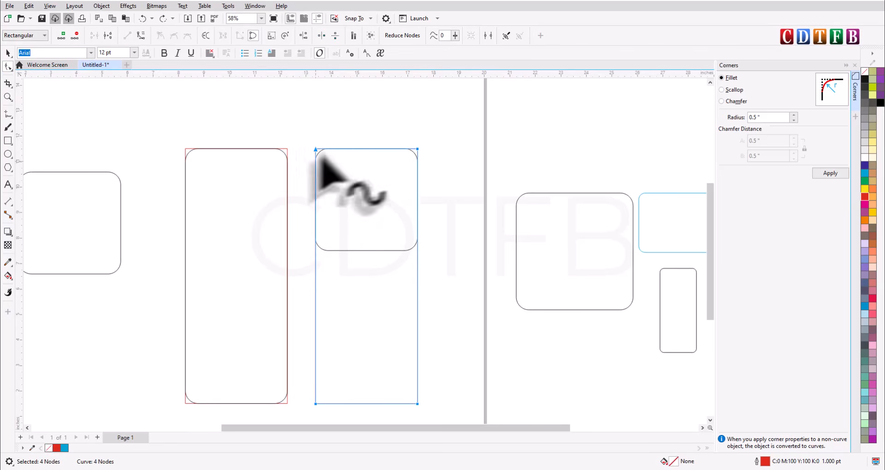
pyautogui.moveTo(307, 137); pyautogui.dragTo(464, 216)
pyautogui.moveTo(304, 388); pyautogui.dragTo(461, 414)
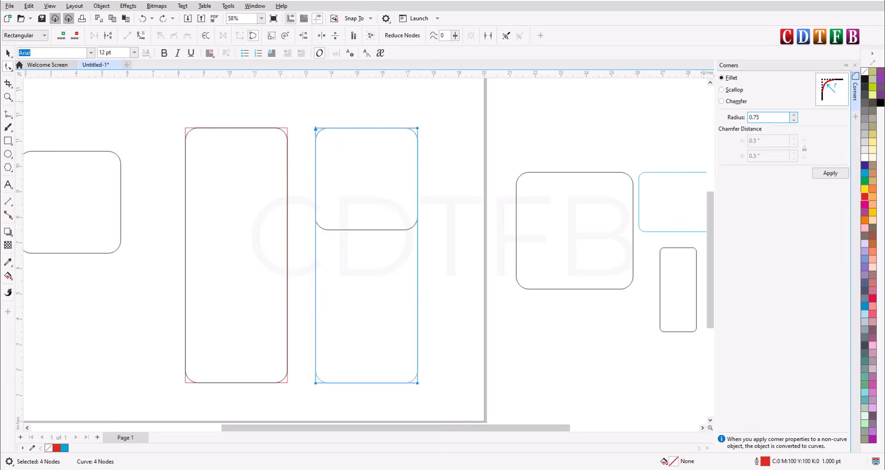
pyautogui.click(830, 173)
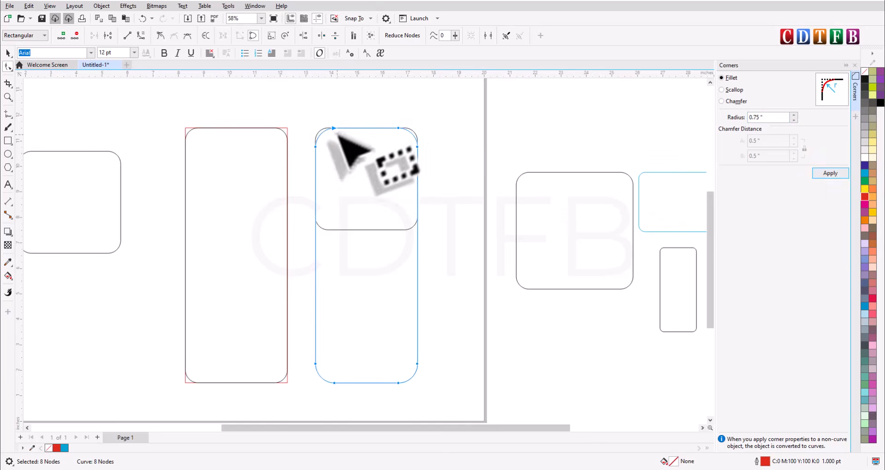
pyautogui.click(7, 52)
# - Compare the 0.75 in corners with the rounded square's corners up close, and undo the fillet
pyautogui.click(466, 134)
pyautogui.press('F2')
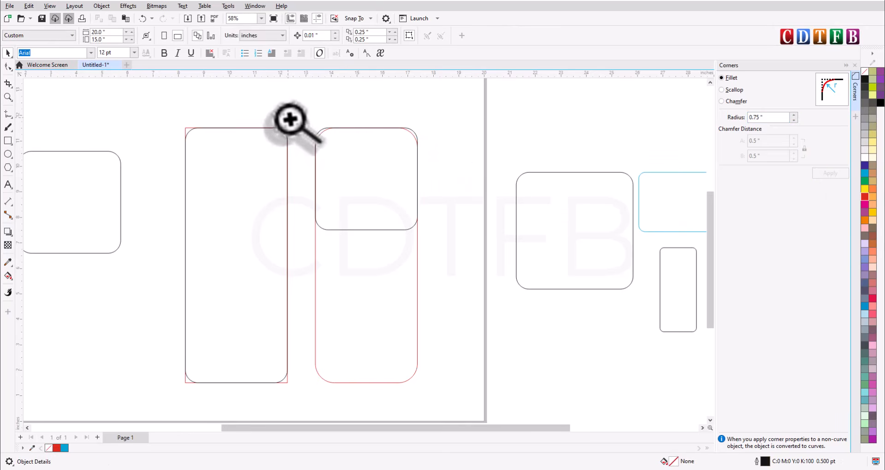
pyautogui.moveTo(289, 120); pyautogui.dragTo(439, 175)
pyautogui.scroll(-6, 406, 143)
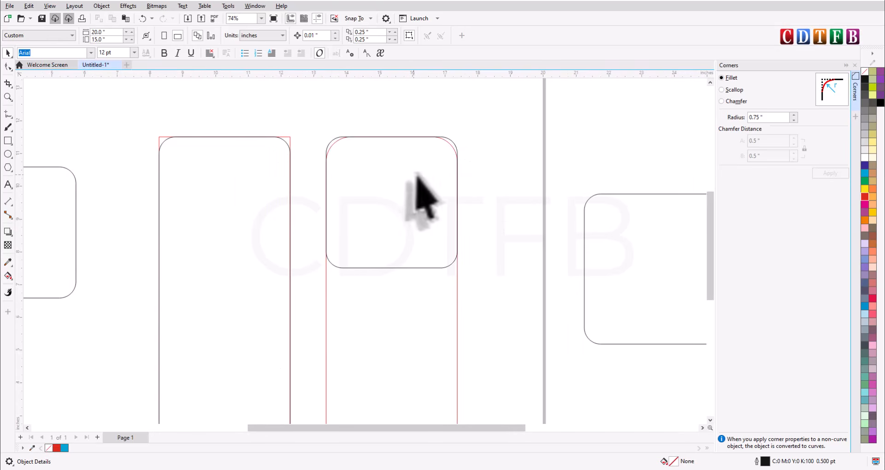
pyautogui.scroll(-2, 403, 180)
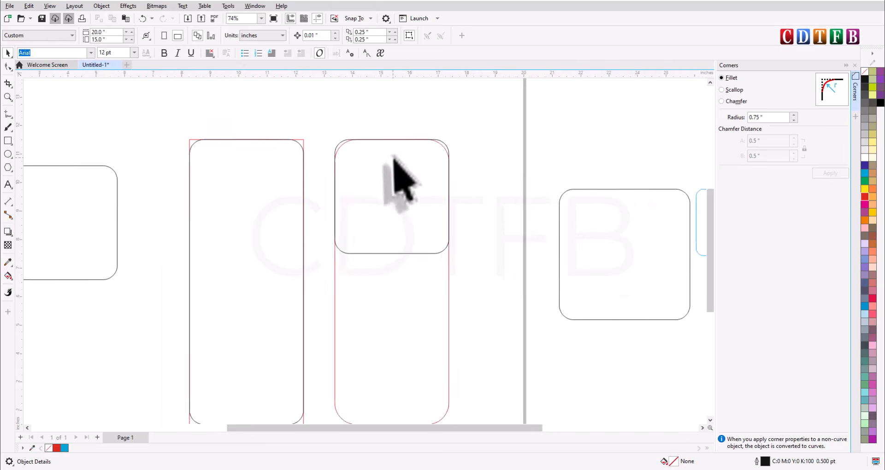
pyautogui.click(144, 18)
# - Fillet only the upper-left and lower-right corners of the second red rectangle with a 0.5 in radius
pyautogui.click(370, 141)
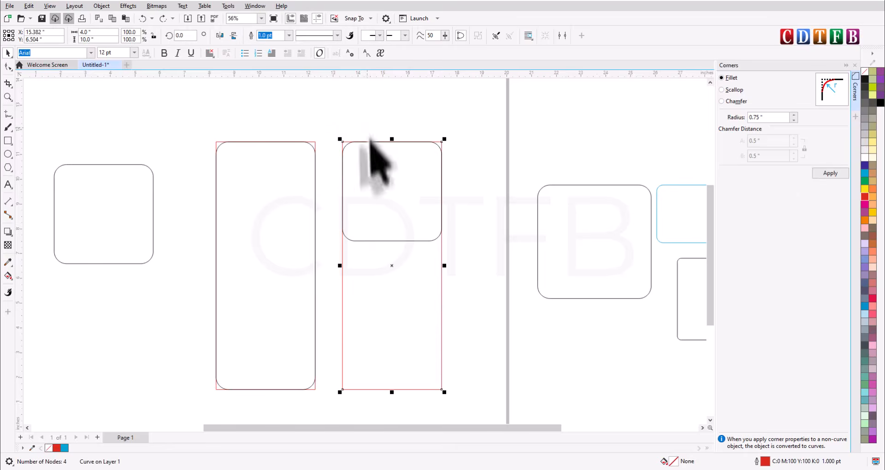
pyautogui.click(8, 66)
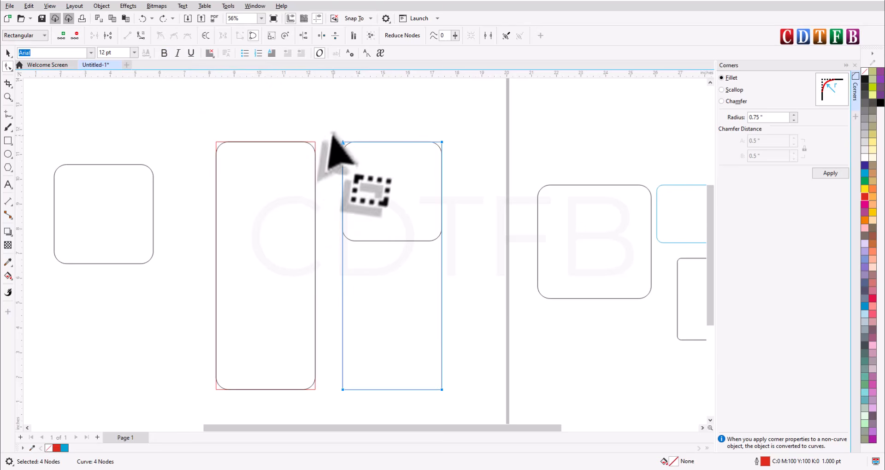
pyautogui.moveTo(463, 364); pyautogui.dragTo(421, 409)
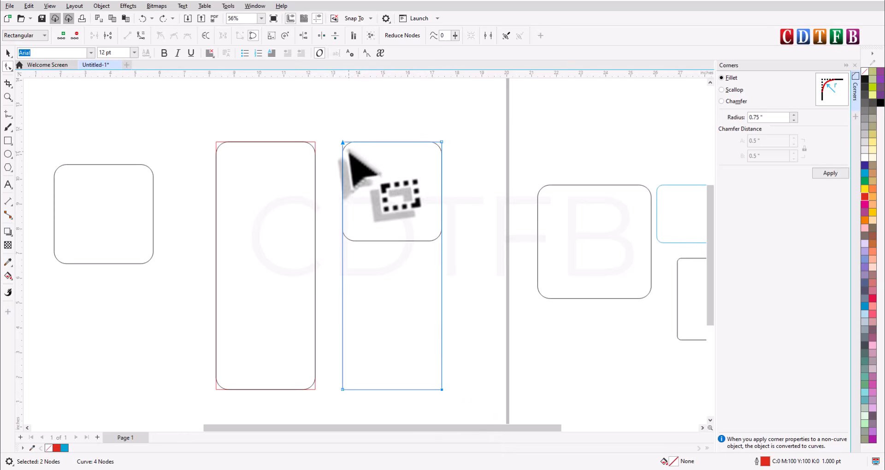
pyautogui.click(756, 118)
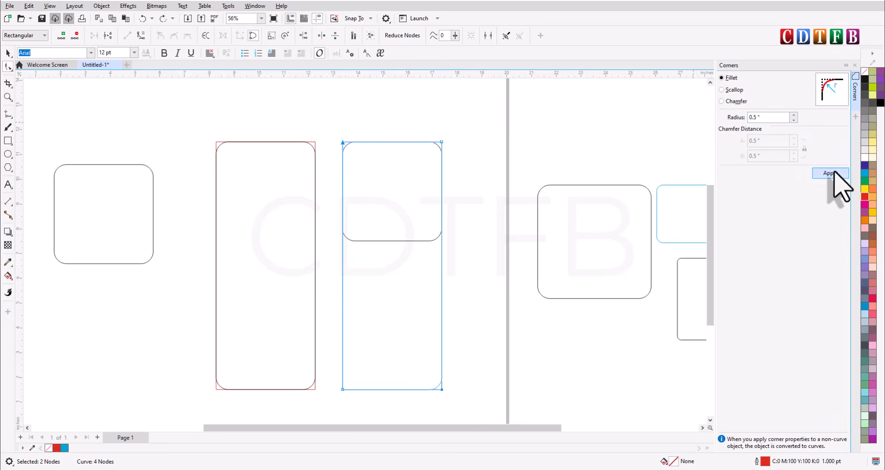
pyautogui.click(7, 53)
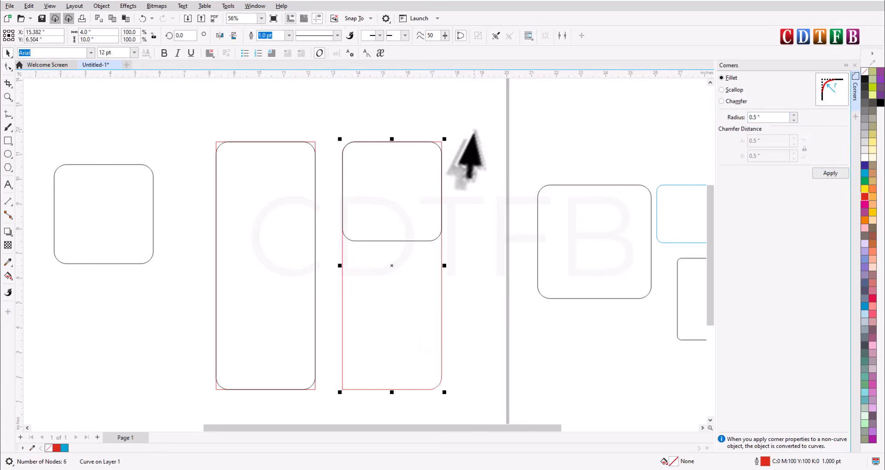
pyautogui.click(468, 154)
# - Move the rounded square off the second red rectangle to its right, with its centre at X 19.77 in
pyautogui.moveTo(395, 199); pyautogui.dragTo(507, 213)
pyautogui.hotkey('ctrl', 'z')
pyautogui.press('F2')
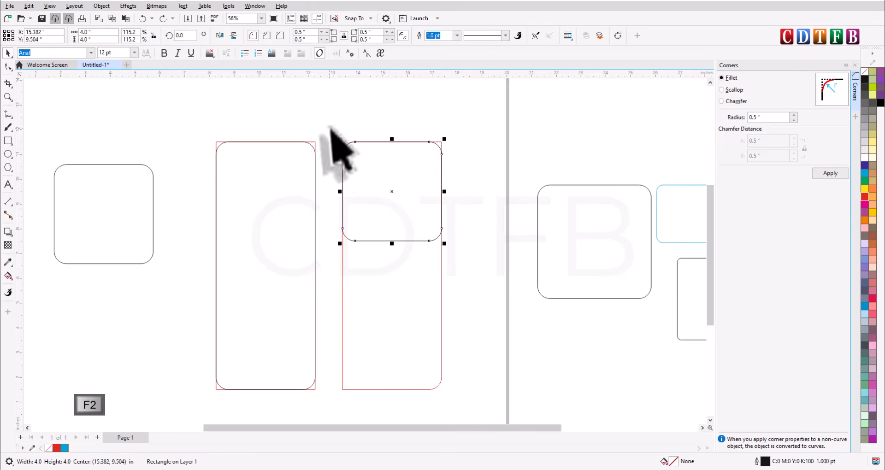
pyautogui.click(422, 205)
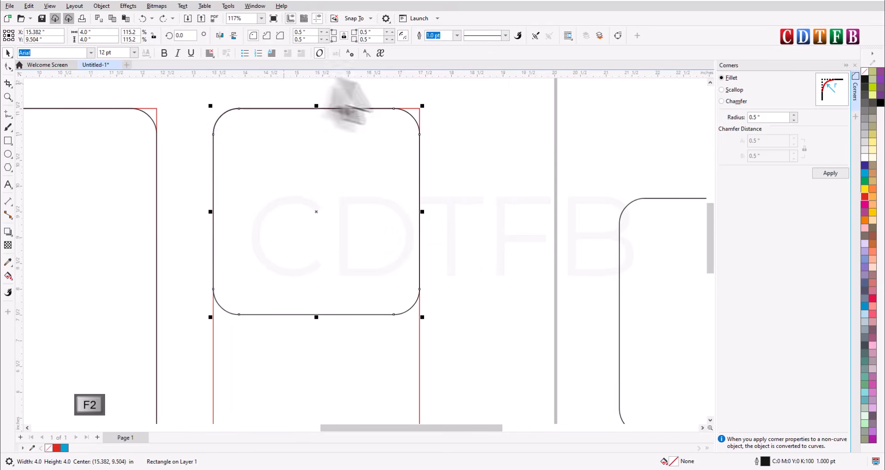
pyautogui.scroll(-2, 362, 87)
pyautogui.moveTo(328, 198); pyautogui.dragTo(458, 187)
pyautogui.scroll(-1, 365, 128)
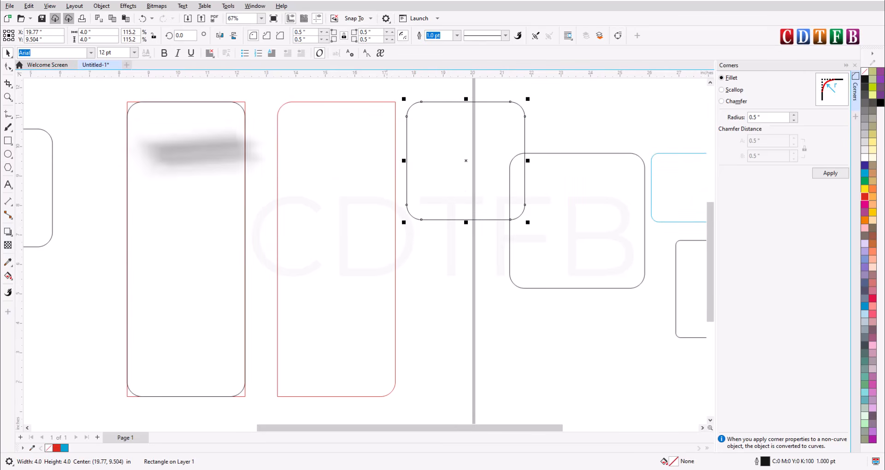
# - Fillet the upper-right corner of the second red rectangle with a 1 in radius
pyautogui.click(8, 66)
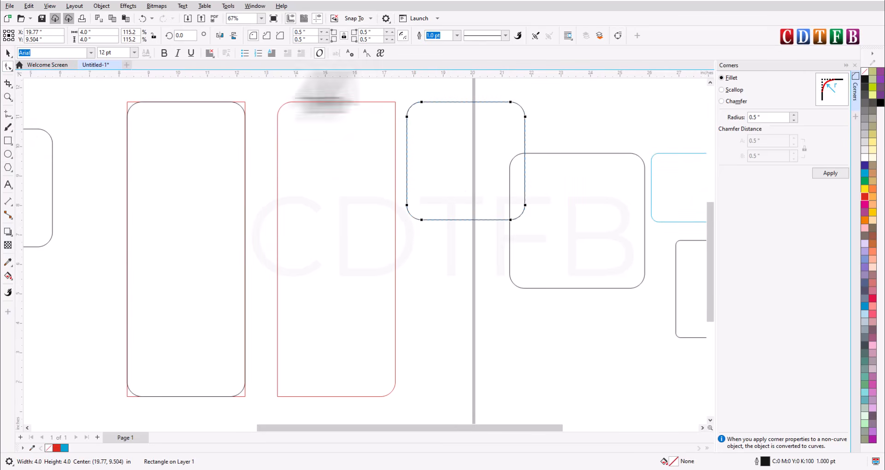
pyautogui.click(395, 106)
pyautogui.moveTo(382, 89); pyautogui.dragTo(414, 116)
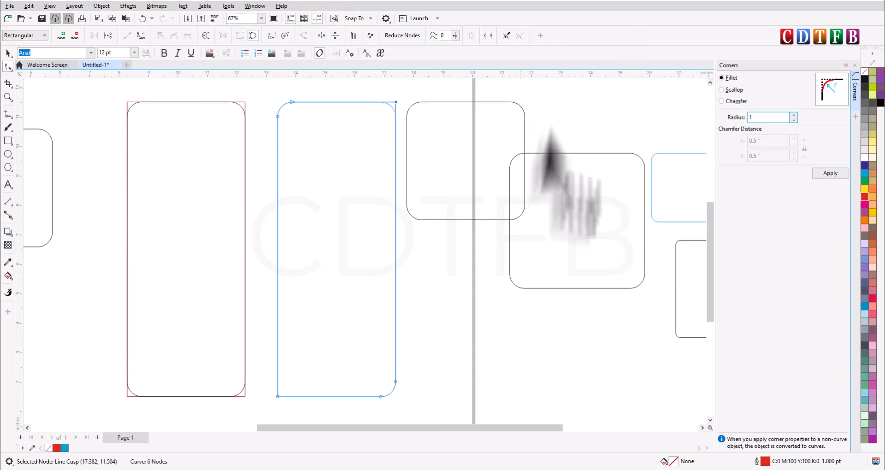
pyautogui.click(830, 173)
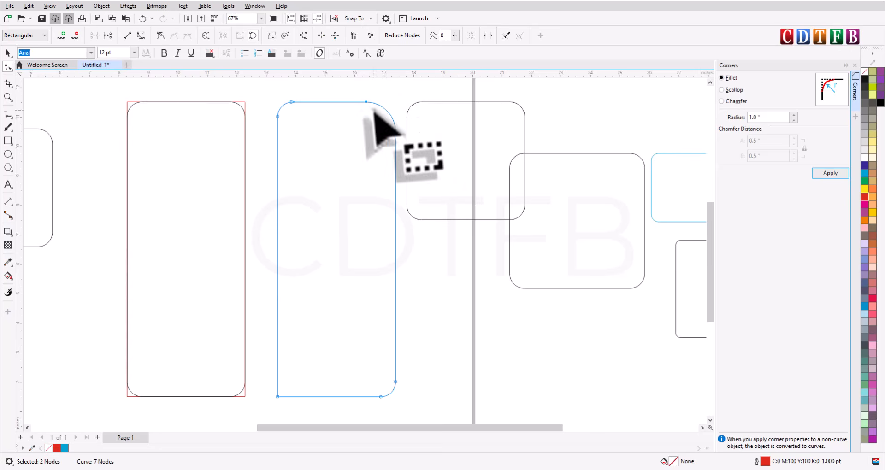
pyautogui.click(8, 53)
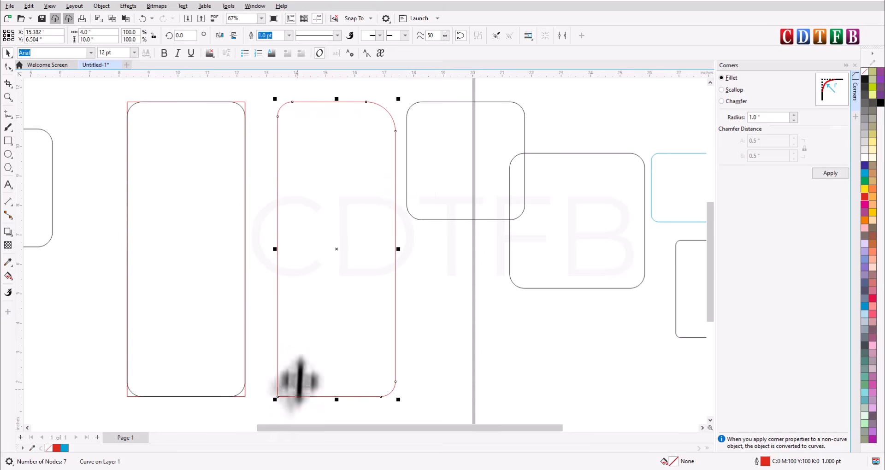
# - Scallop the lower-left corner of the second red rectangle with a 0.5 in radius
pyautogui.click(8, 66)
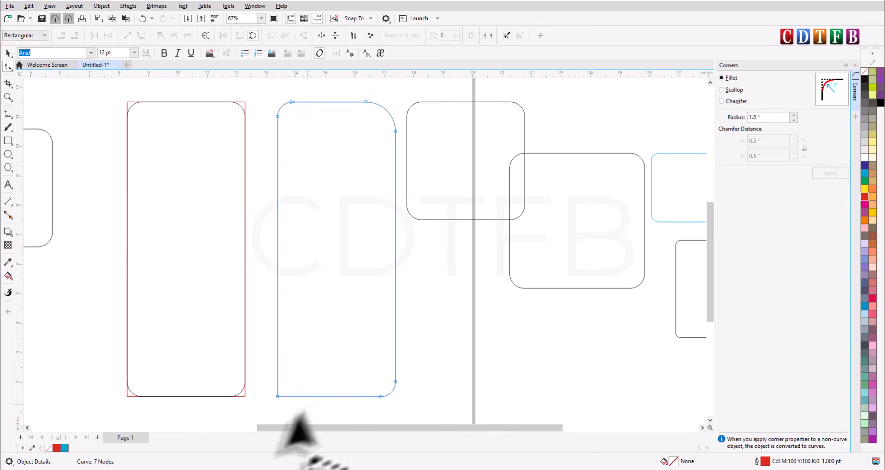
pyautogui.moveTo(268, 370); pyautogui.dragTo(297, 406)
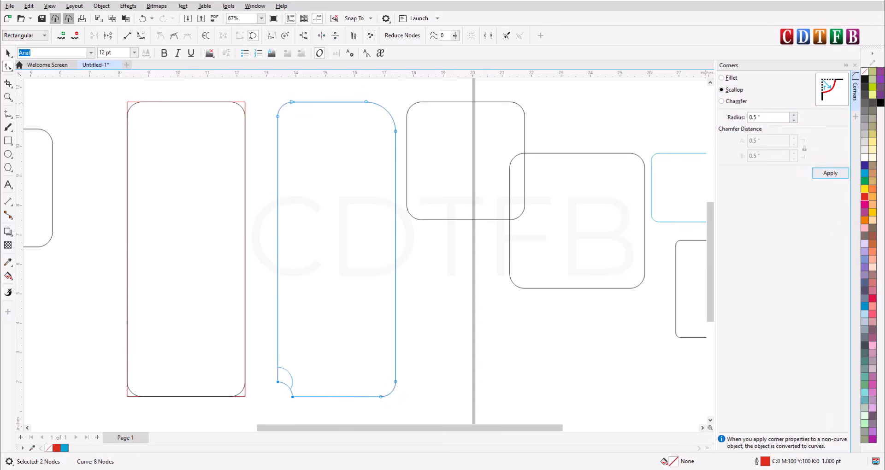
pyautogui.click(8, 53)
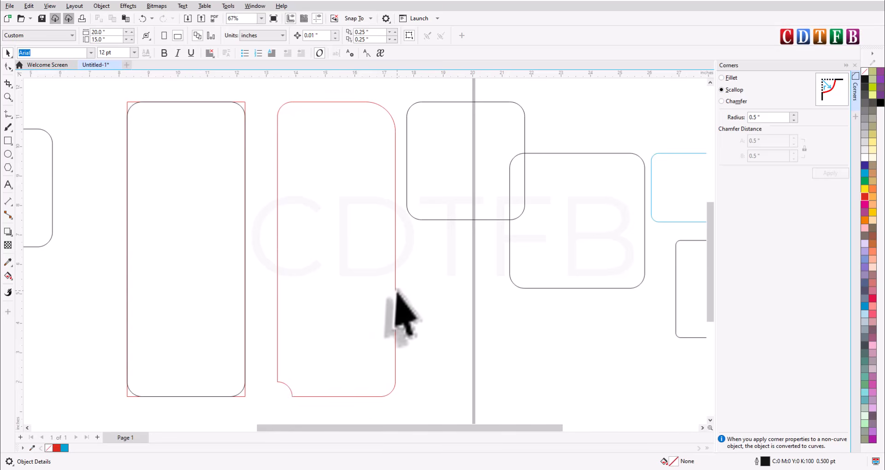
# - Select all five shapes on the page and move them off it, below the other shapes on the right
pyautogui.scroll(-1, 395, 300)
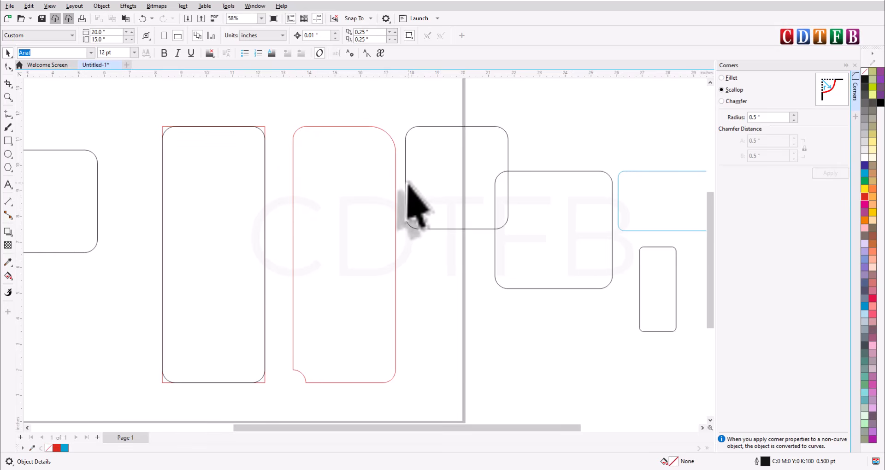
pyautogui.scroll(-2, 406, 187)
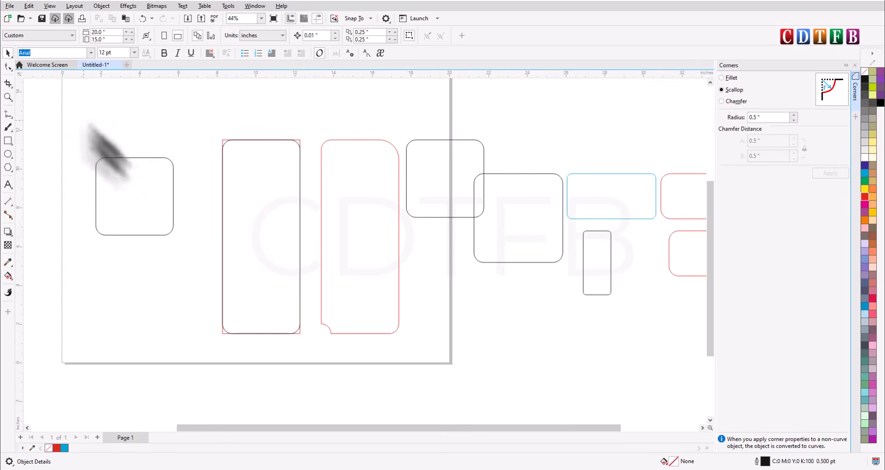
pyautogui.moveTo(83, 121); pyautogui.dragTo(423, 367)
pyautogui.moveTo(143, 174); pyautogui.dragTo(520, 342)
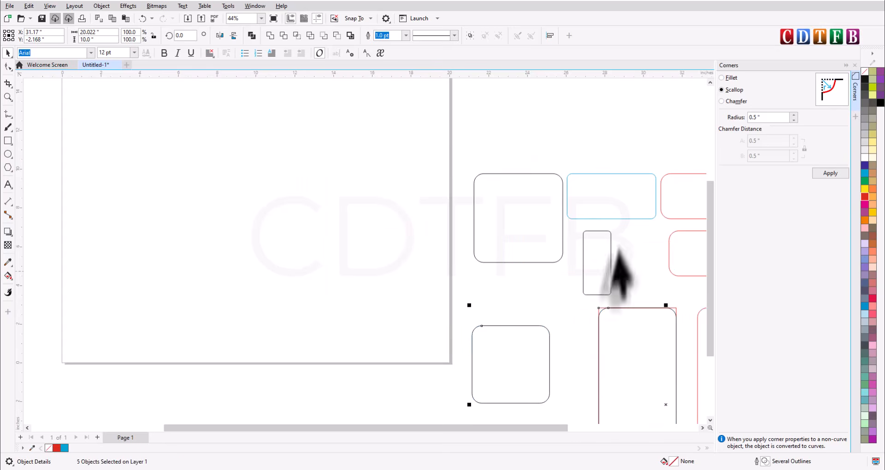
# - Draw a rectangle about 13.7 × 9.9 in on the empty page
pyautogui.click(8, 140)
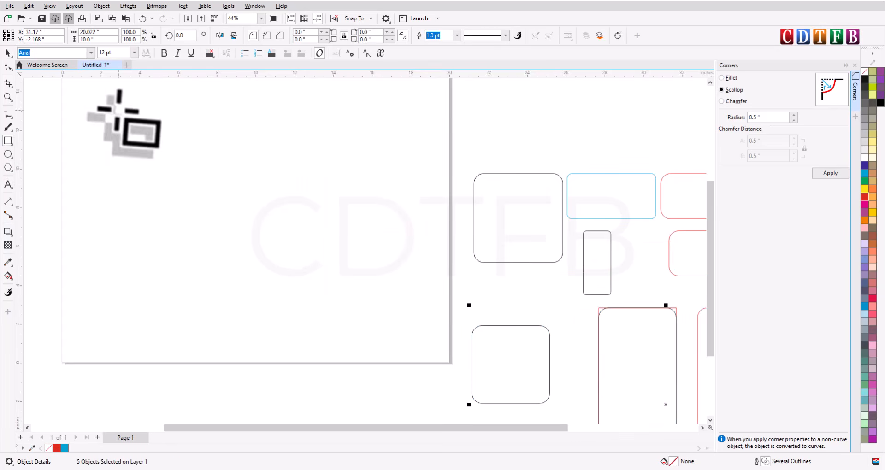
pyautogui.moveTo(114, 104); pyautogui.dragTo(380, 296)
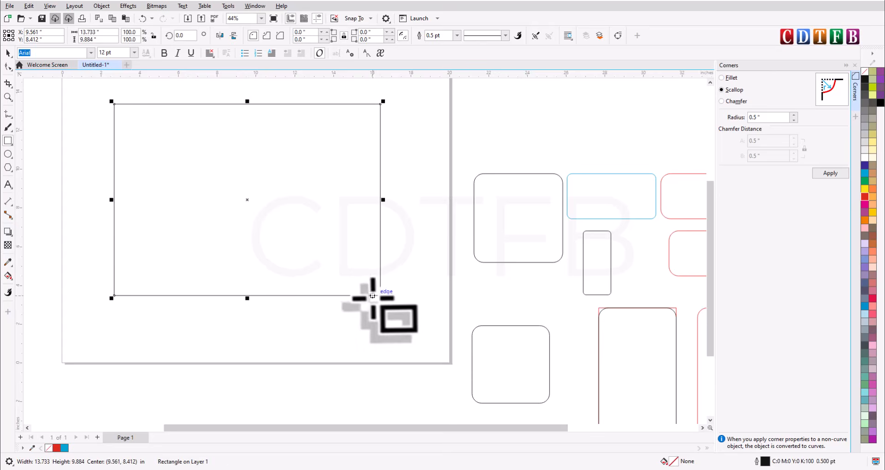
# - Reduce the new rectangle's height to about 4.2 in from its lower edge and convert it to curves
pyautogui.press('space')
pyautogui.moveTo(249, 295); pyautogui.dragTo(251, 188)
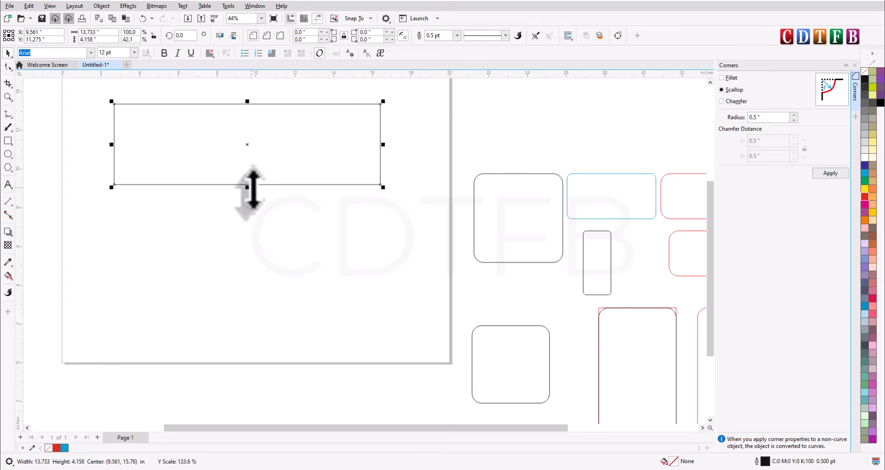
pyautogui.rightClick(276, 119)
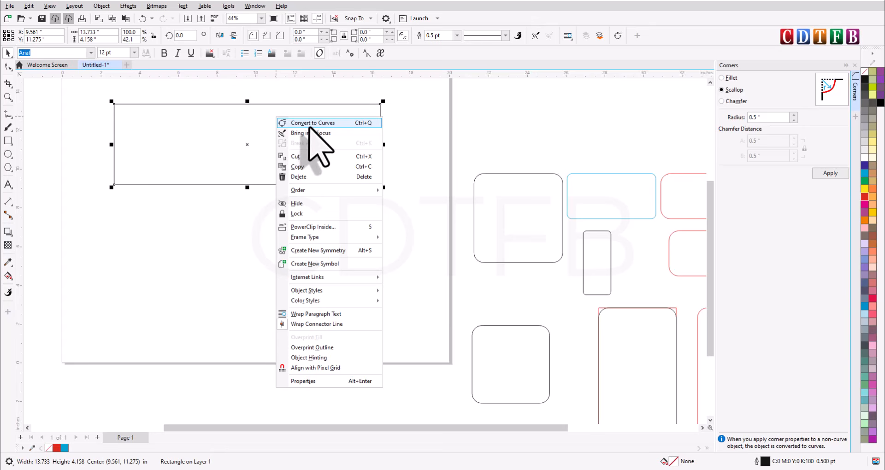
pyautogui.click(306, 122)
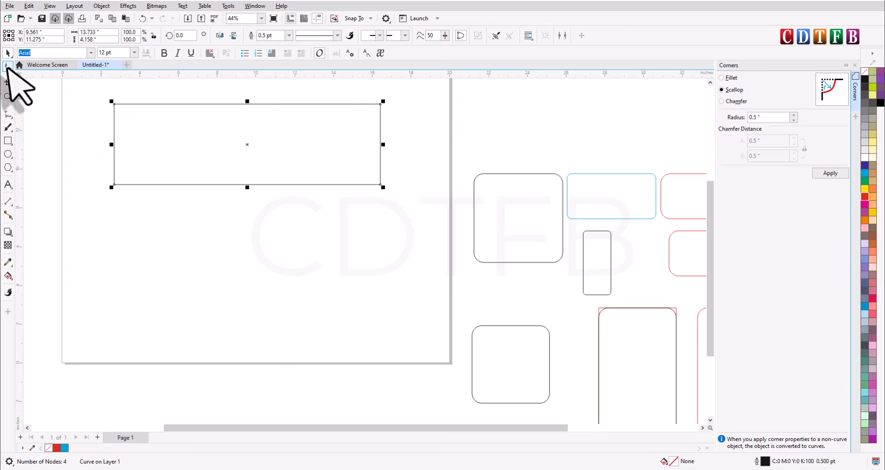
# - Try a 0.5 in scallop on all four corners of the rectangle, undo it, and fillet them with a 1 in radius
pyautogui.click(8, 66)
pyautogui.moveTo(104, 93); pyautogui.dragTo(405, 200)
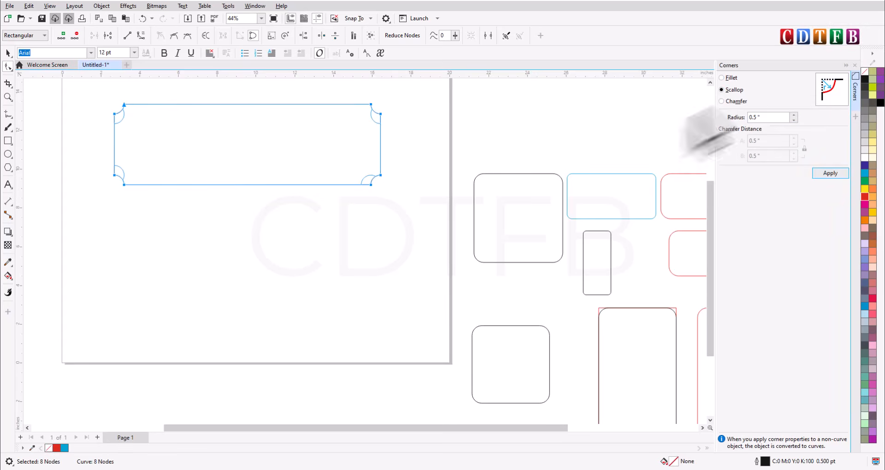
pyautogui.click(142, 18)
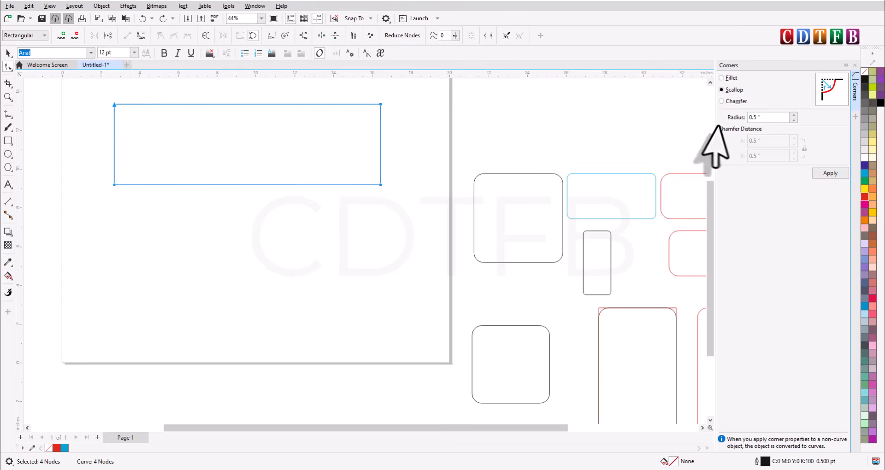
pyautogui.click(722, 77)
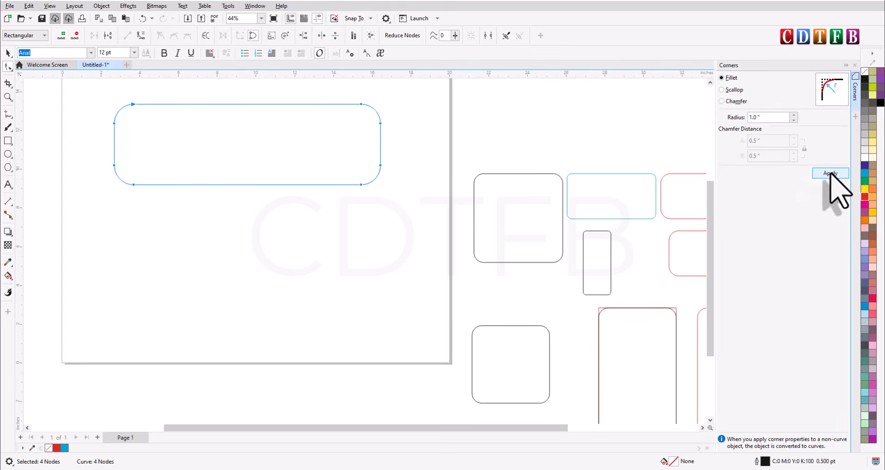
pyautogui.click(829, 174)
pyautogui.click(8, 53)
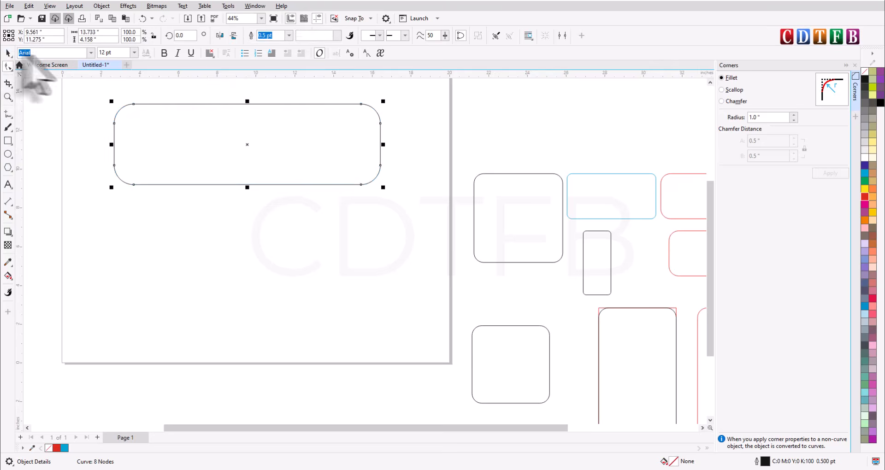
# - Move the tall black rounded rectangle onto the page below the wide one, and the red mixed-corner rectangle over the wide one
pyautogui.scroll(-1, 257, 135)
pyautogui.click(412, 319)
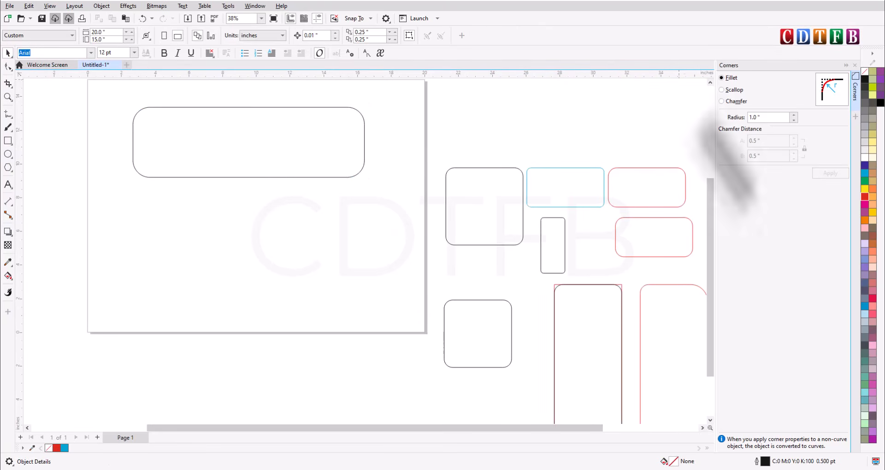
pyautogui.moveTo(622, 299); pyautogui.dragTo(331, 217)
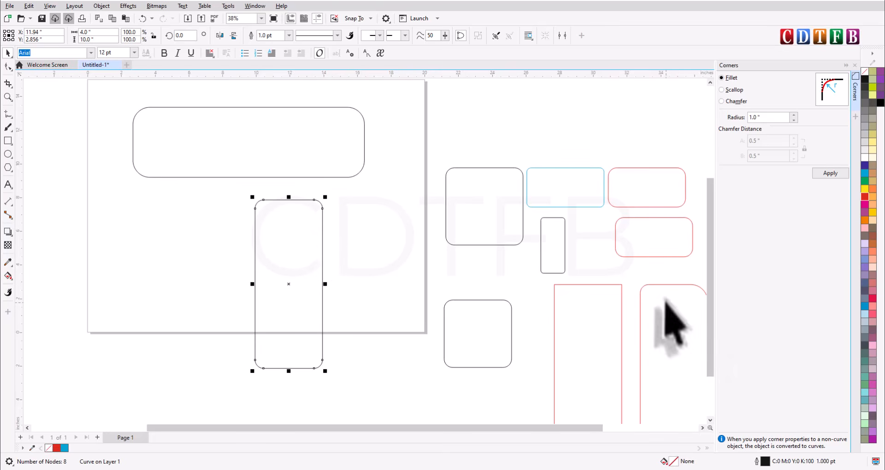
pyautogui.click(683, 303)
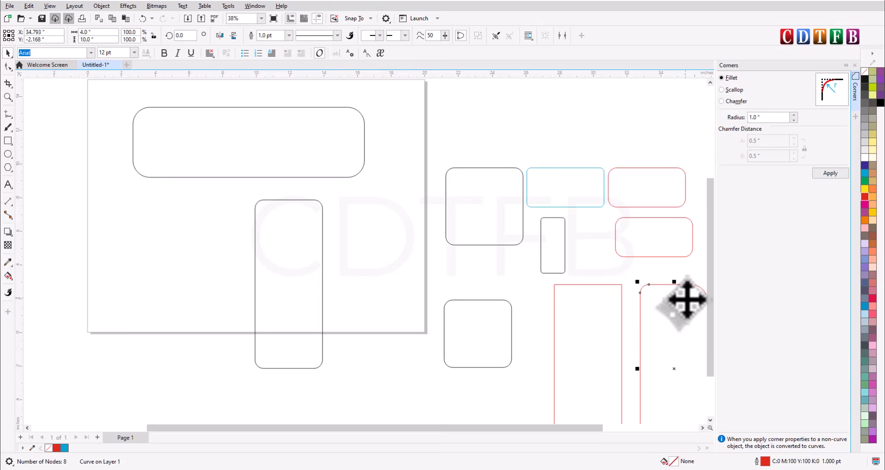
pyautogui.click(364, 138)
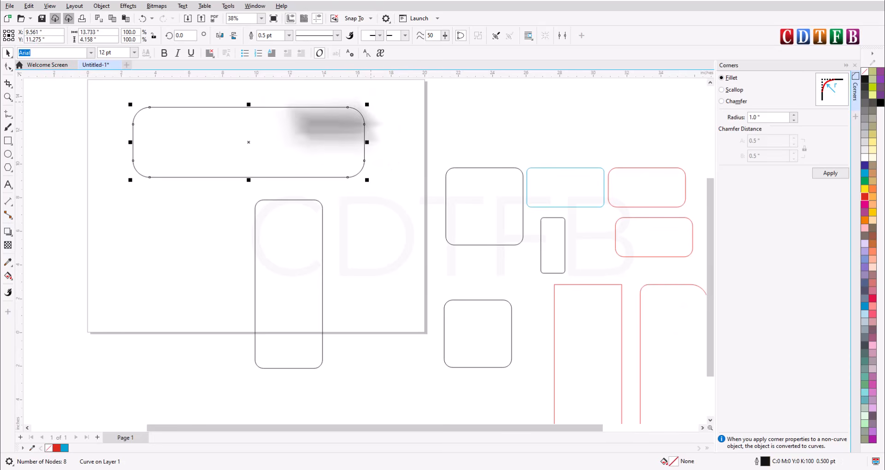
pyautogui.moveTo(678, 294); pyautogui.dragTo(291, 119)
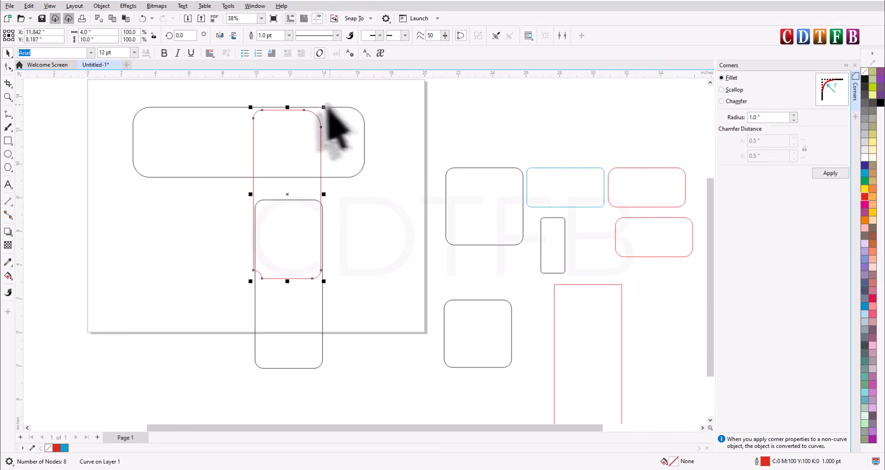
# - Align the red rectangle with the wide rounded rectangle's top and right edges and compare their upper-right corners
pyautogui.scroll(3, 366, 127)
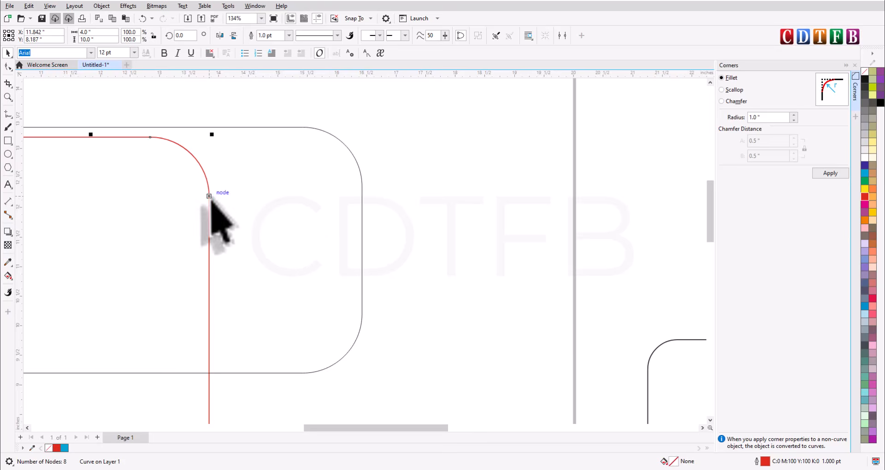
pyautogui.keyDown('shift'); pyautogui.click(305, 203); pyautogui.keyUp('shift')
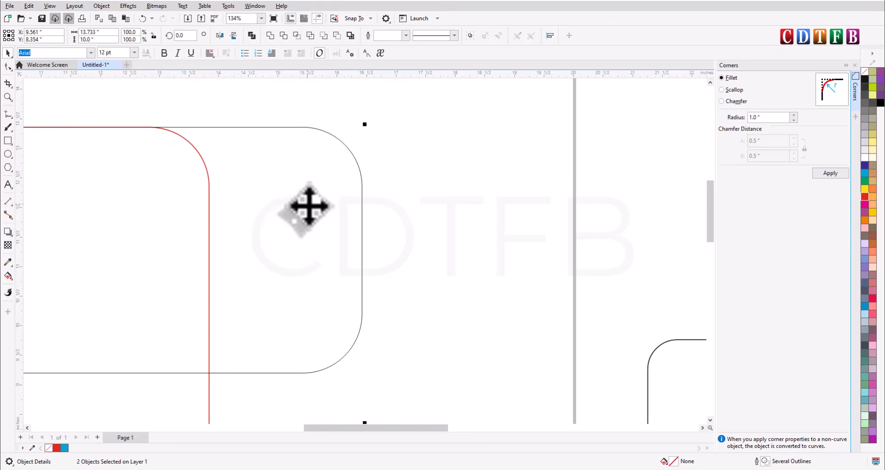
pyautogui.press('r')
pyautogui.press('Escape')
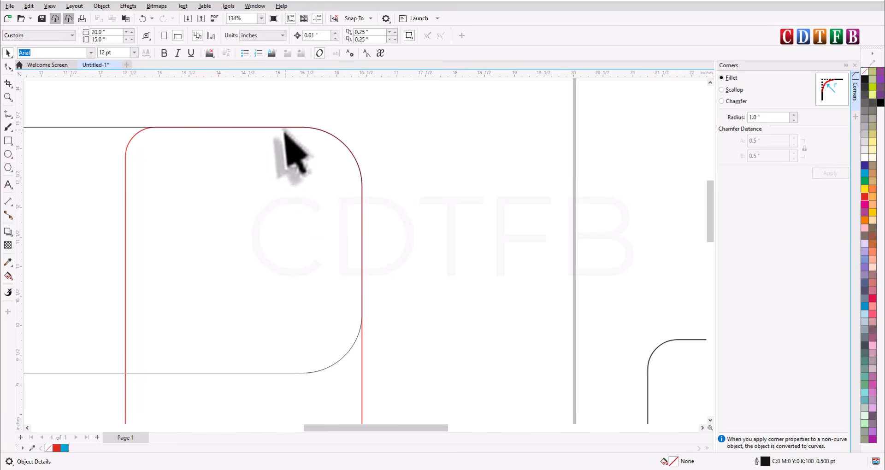
pyautogui.scroll(-3, 434, 164)
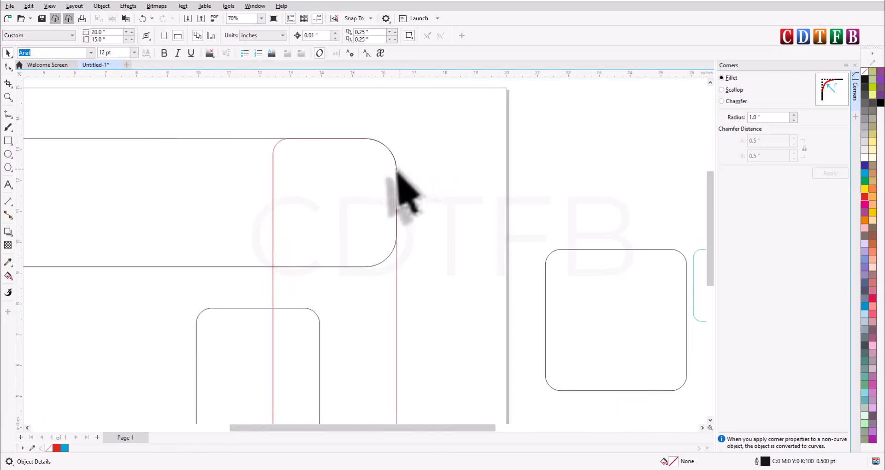
pyautogui.scroll(-1, 456, 182)
# - Move the red rectangle toward the left half of the wide rectangle and mirror it horizontally
pyautogui.click(392, 292)
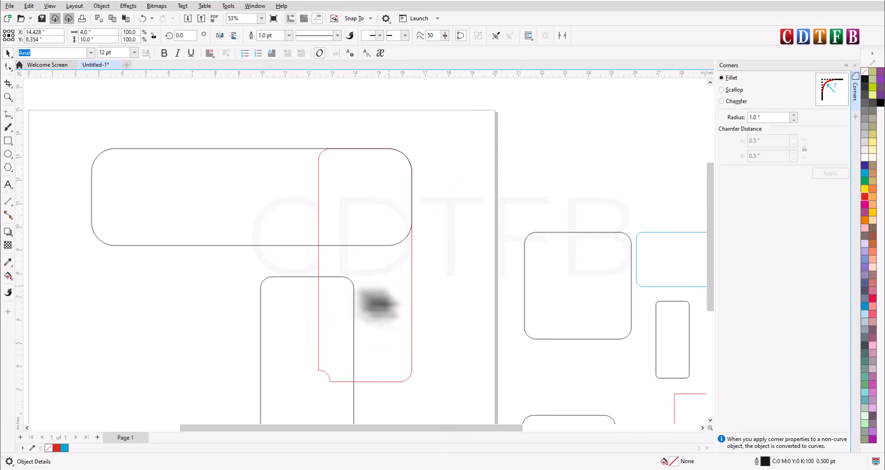
pyautogui.moveTo(378, 302); pyautogui.dragTo(232, 300)
pyautogui.click(219, 36)
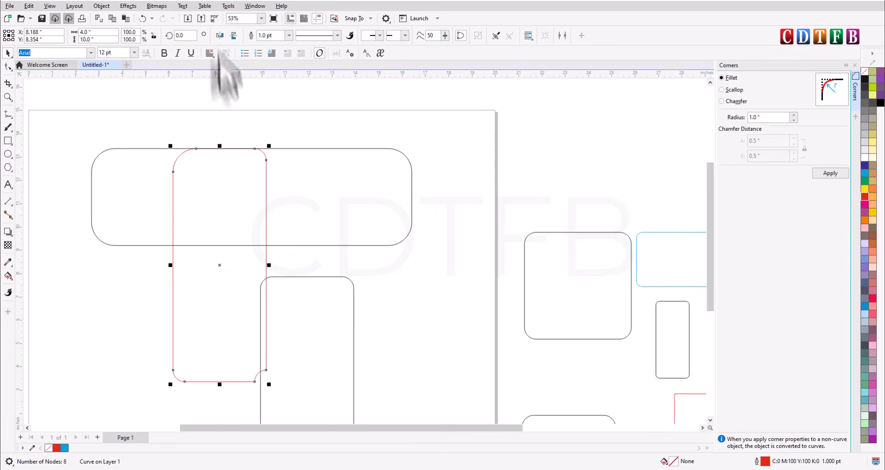
# - Undo the stray change to the mirrored red rectangle and snap its left edge to the wide rectangle's left edge
pyautogui.moveTo(194, 198); pyautogui.dragTo(158, 197)
pyautogui.hotkey('ctrl', 'z')
pyautogui.click(175, 221)
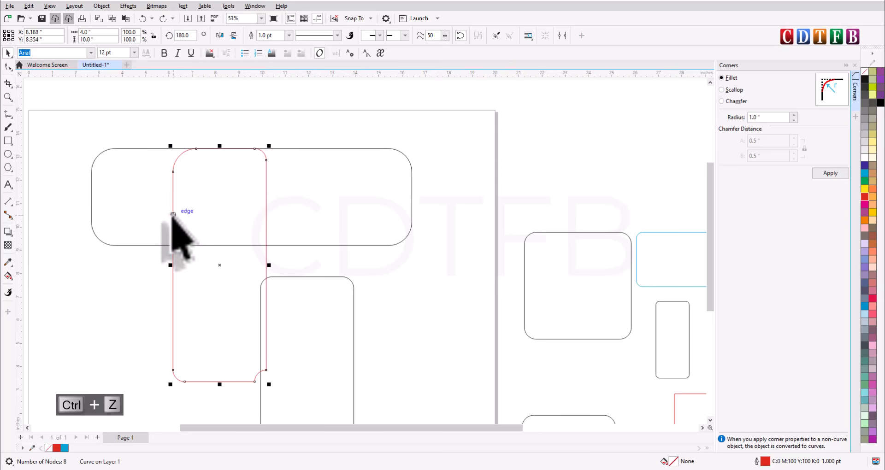
pyautogui.moveTo(173, 214); pyautogui.dragTo(92, 214)
# - Compare the overlapping upper-left corners up close and move the red rectangle clear of the wide one, partly off the page's left side
pyautogui.press('F2')
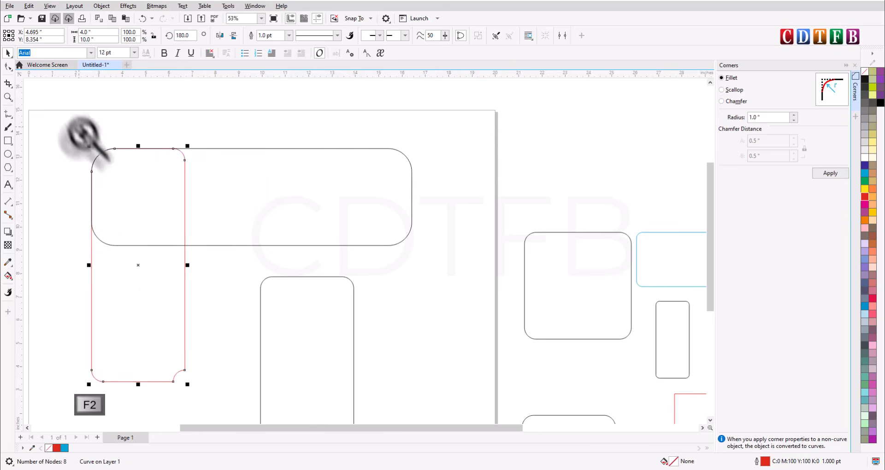
pyautogui.moveTo(83, 133); pyautogui.dragTo(202, 207)
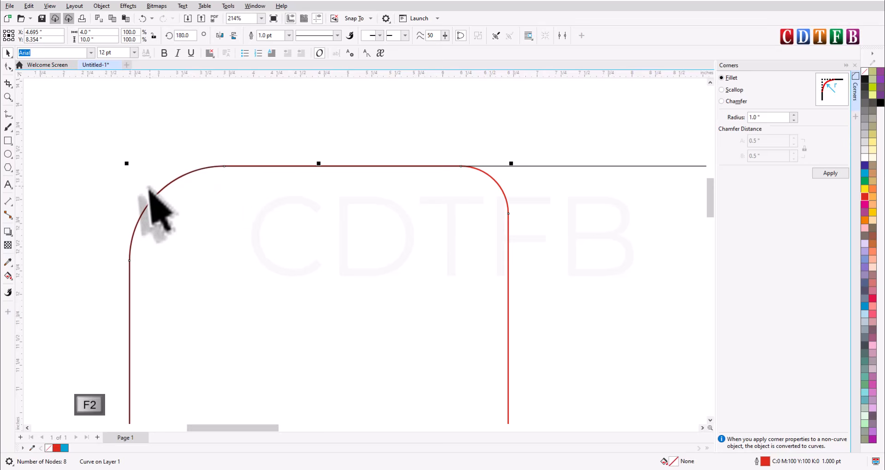
pyautogui.scroll(-5, 150, 196)
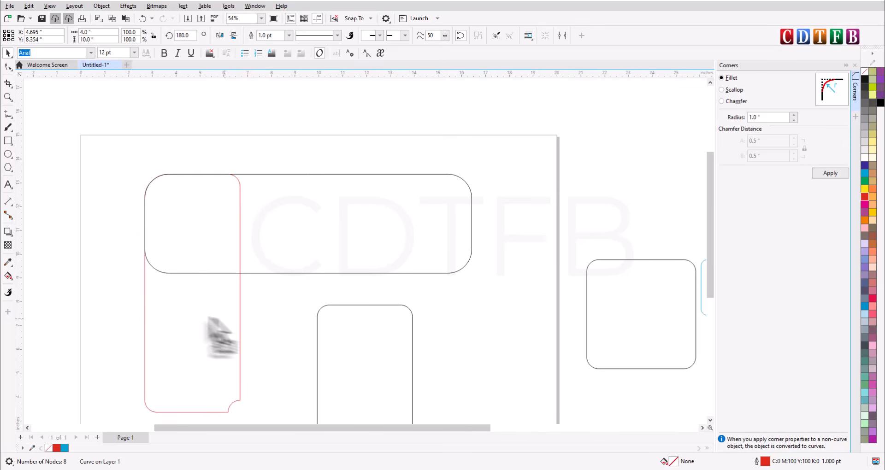
pyautogui.moveTo(225, 320); pyautogui.dragTo(108, 316)
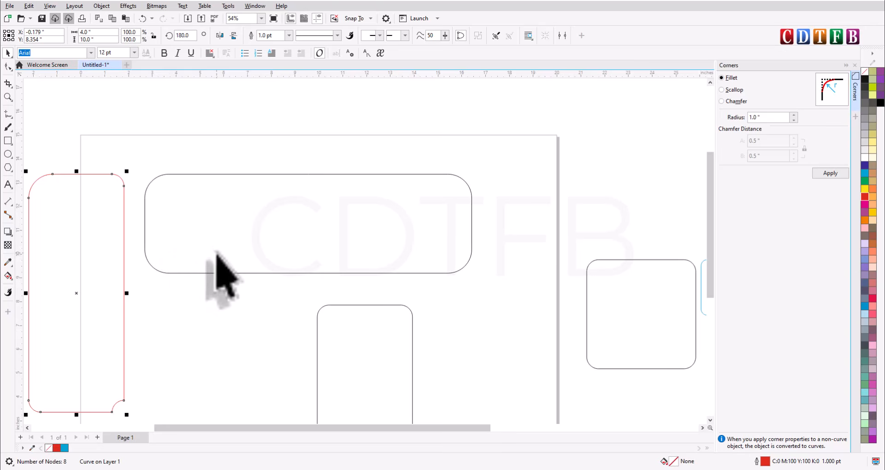
# - Set the wide rounded rectangle's outline width to 2 pt, and increase it to 6 pt
pyautogui.click(281, 209)
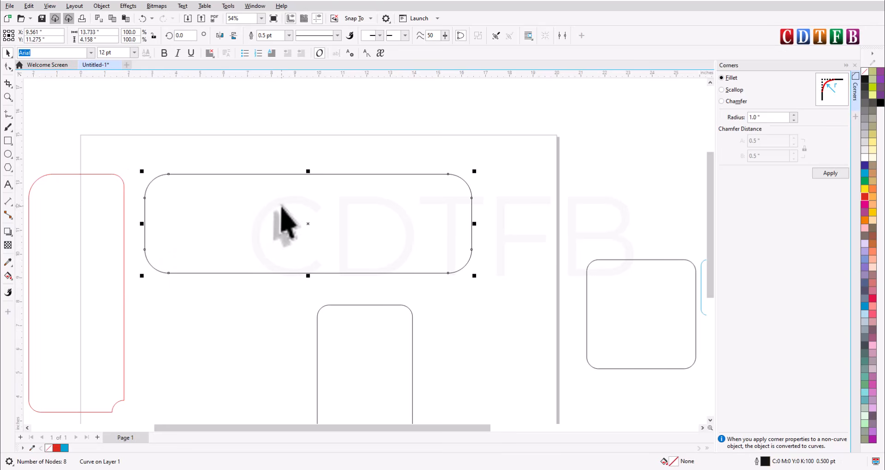
pyautogui.press('F12')
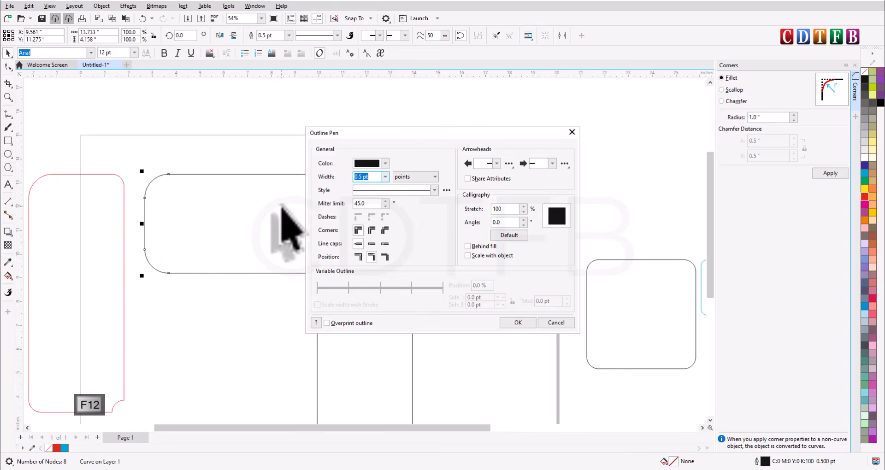
pyautogui.press('Return')
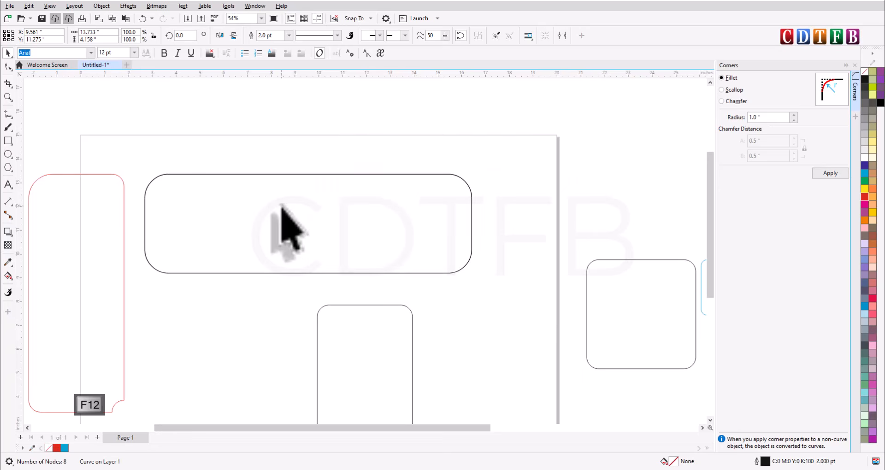
pyautogui.press('F12')
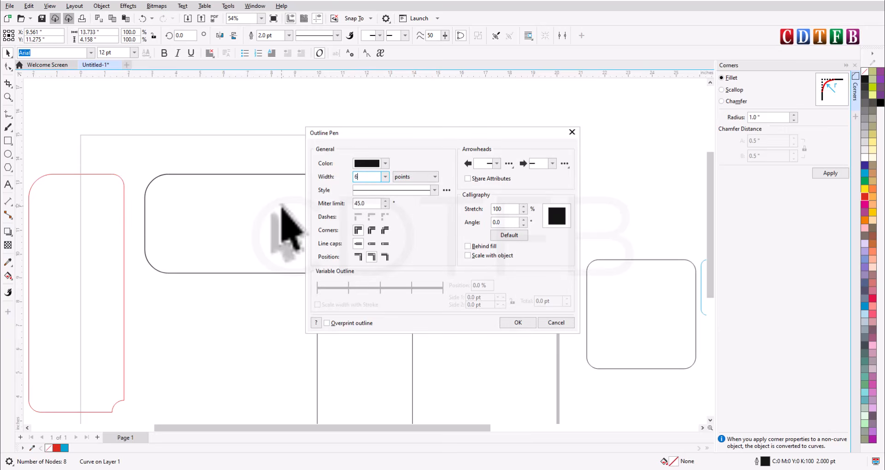
pyautogui.press('Return')
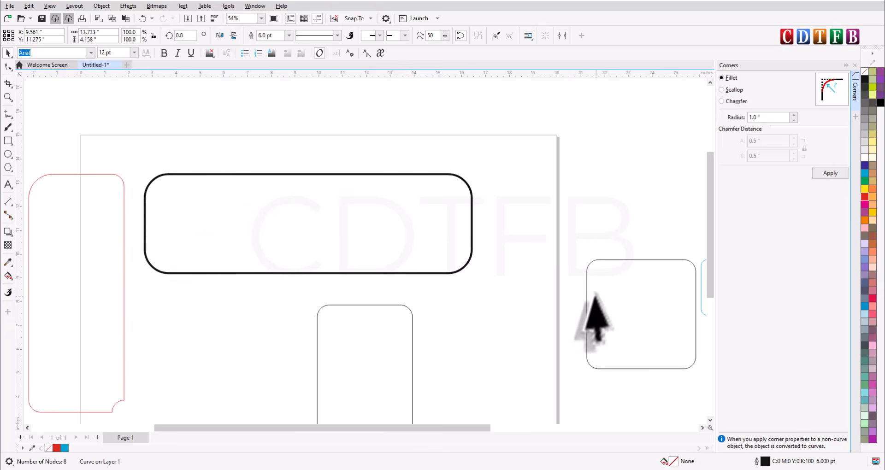
# - Place a copy of the black rounded square from beside the page under the wide rectangle's left half
pyautogui.scroll(-1, 334, 180)
pyautogui.click(546, 287)
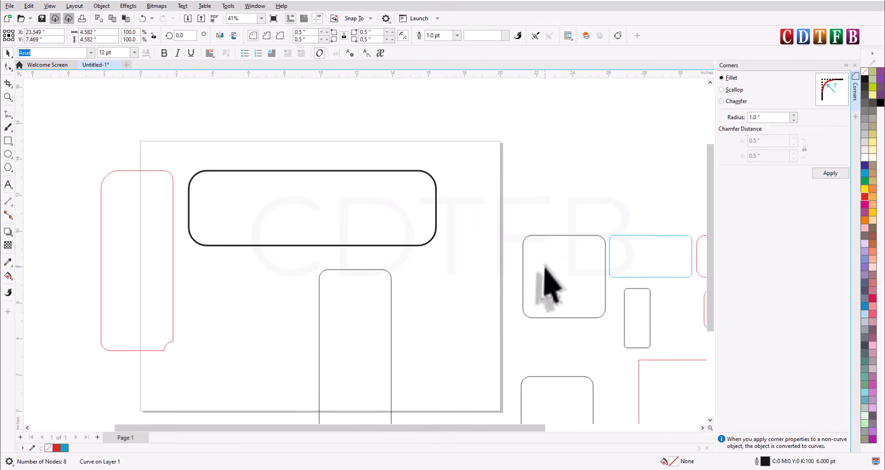
pyautogui.moveTo(565, 276); pyautogui.dragTo(253, 290)
# - Delete the tall black rounded rectangle and the red mixed-corner rectangle from the page
pyautogui.press('F2')
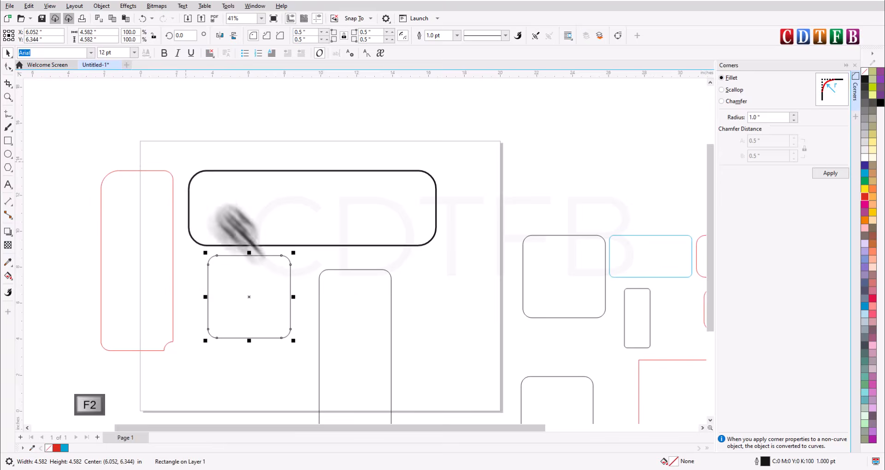
pyautogui.click(369, 360)
pyautogui.click(400, 324)
pyautogui.press('Delete')
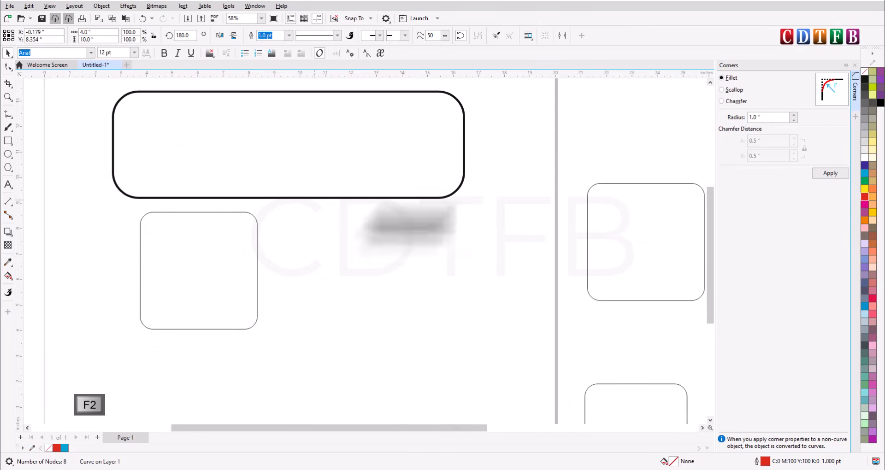
# - Shrink the copied rounded square's height to about 1.6 in from below, try a 5 in corner radius, and undo the radius change
pyautogui.click(643, 251)
pyautogui.click(239, 286)
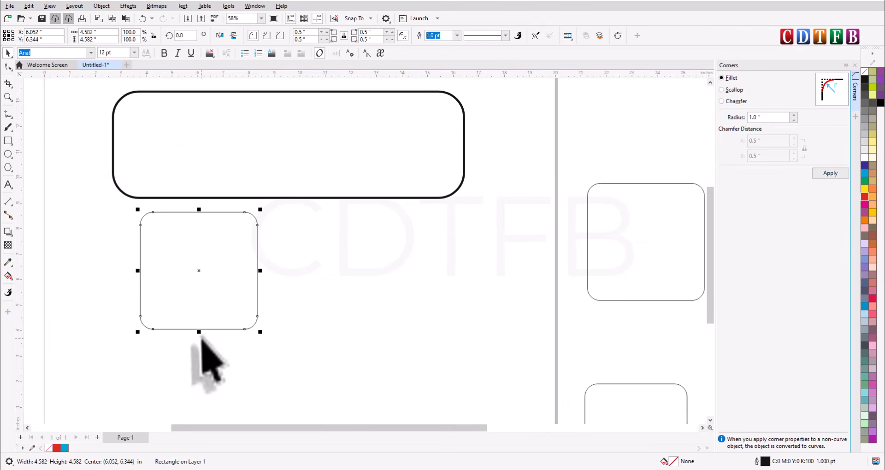
pyautogui.moveTo(199, 329); pyautogui.dragTo(212, 252)
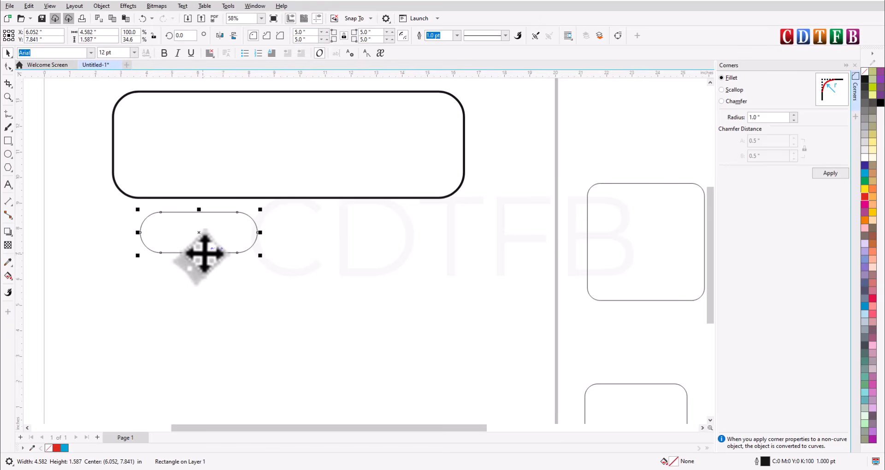
pyautogui.hotkey('ctrl', 'z')
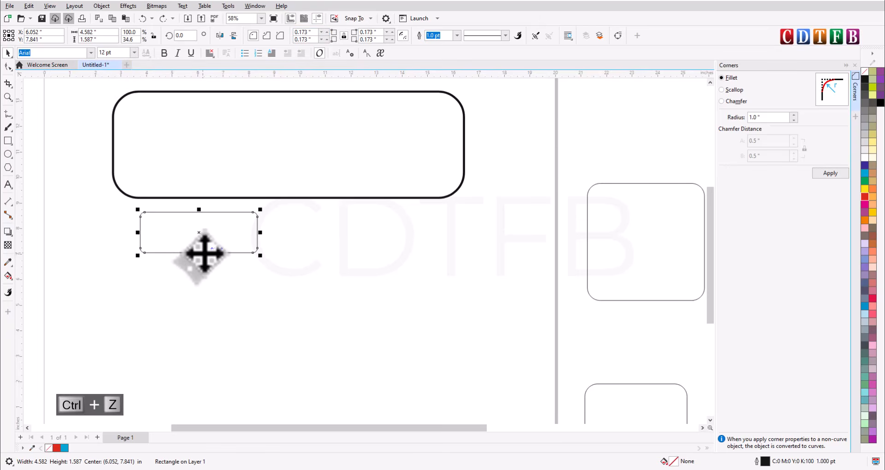